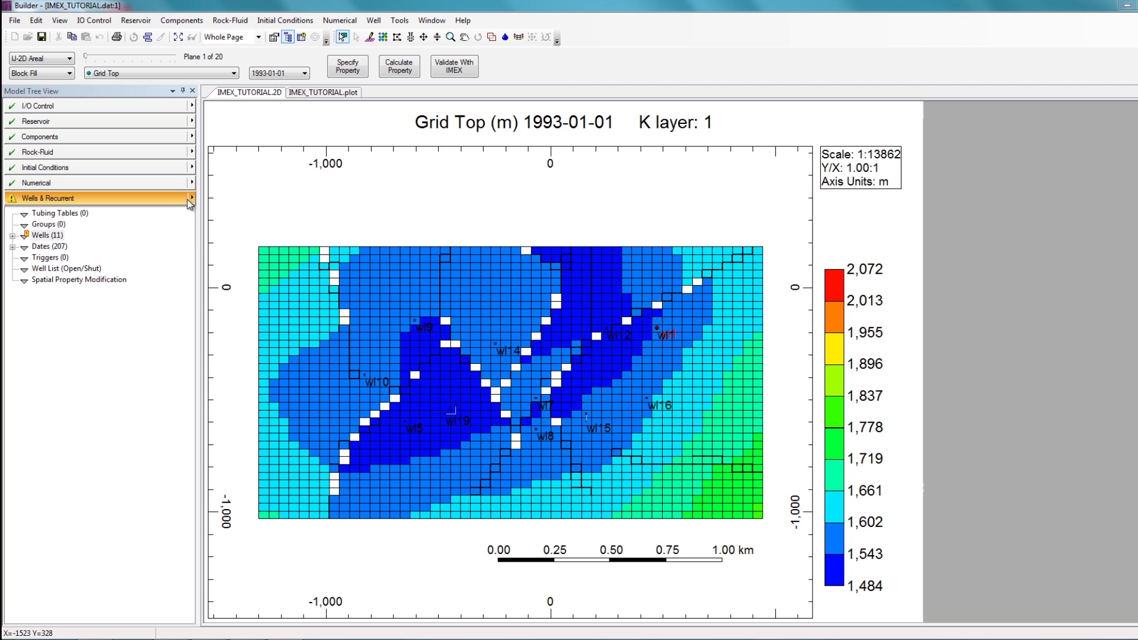
# - Start importing production/injection data for the wells, with General as the data file type
pyautogui.click(191, 200)
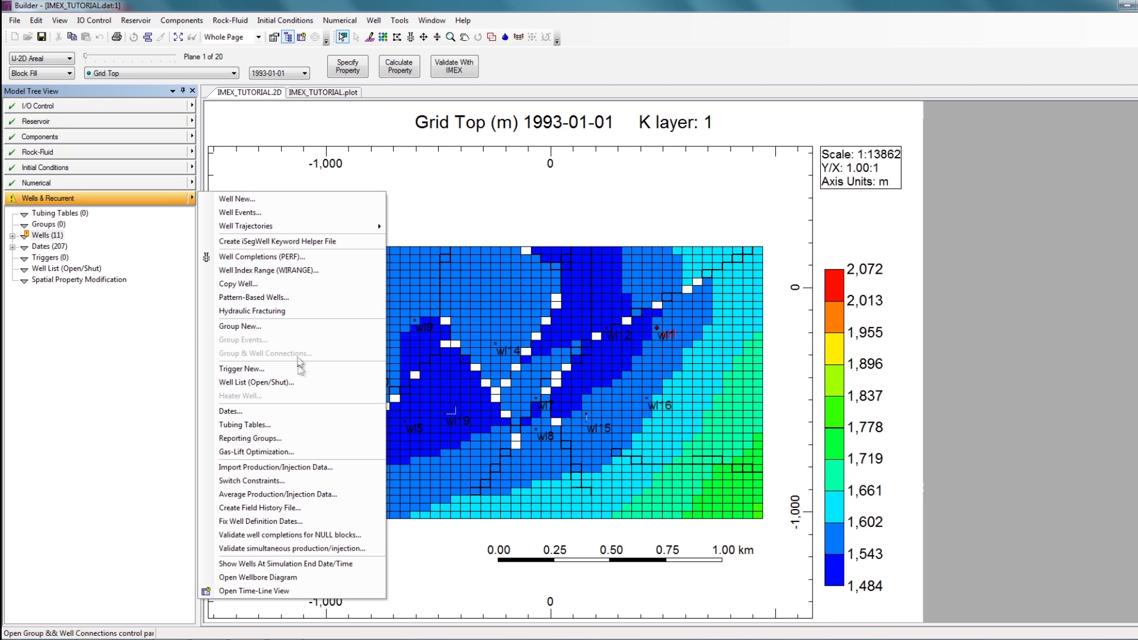
pyautogui.click(306, 468)
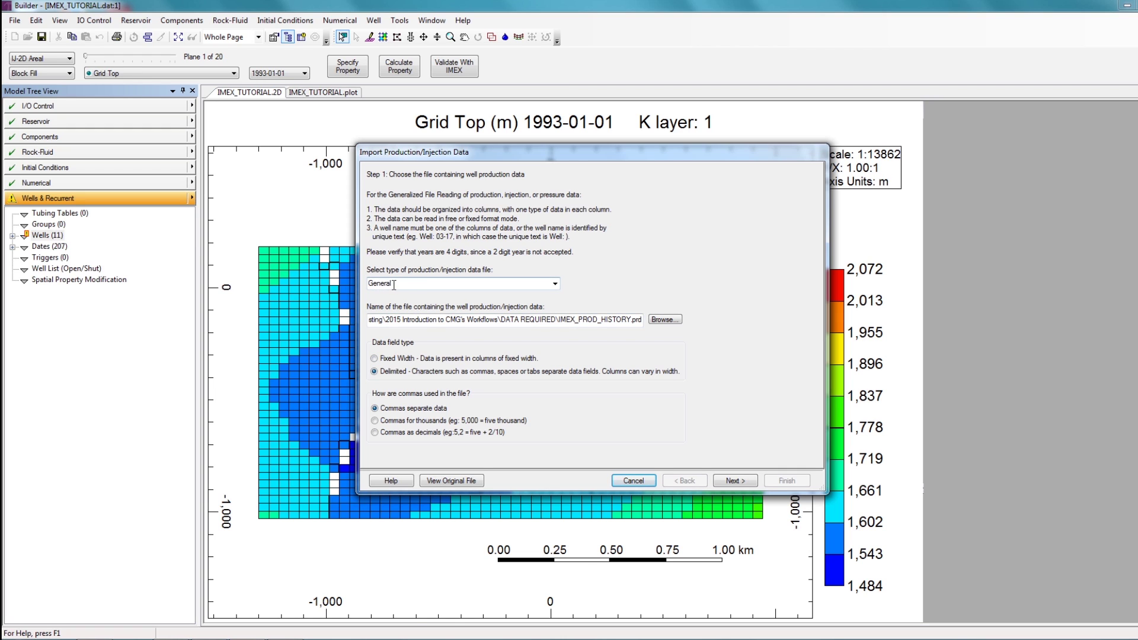
pyautogui.click(555, 285)
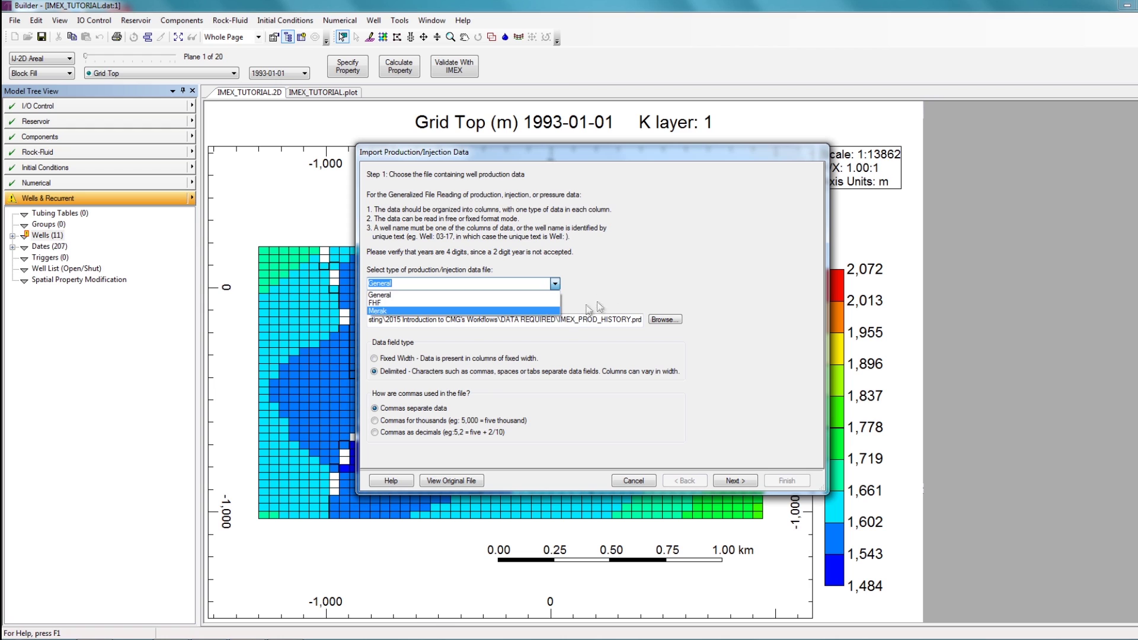
pyautogui.click(614, 297)
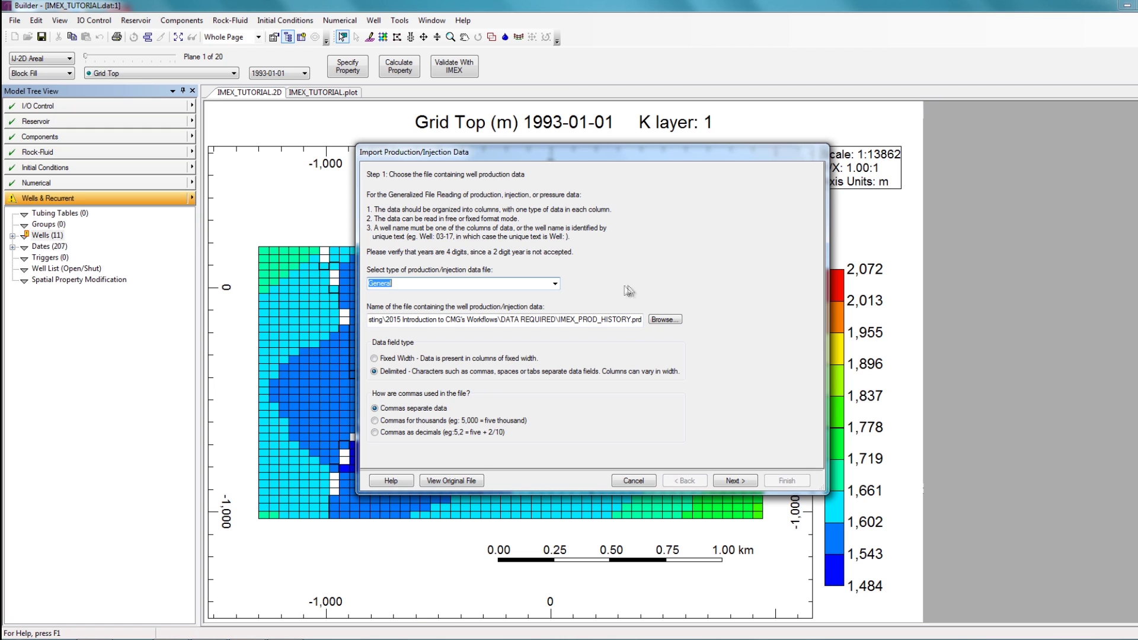
# - Load IMEX_PROD_HISTORY.prd from the Course Solutions folder as the production data file and proceed to the file options
pyautogui.click(661, 321)
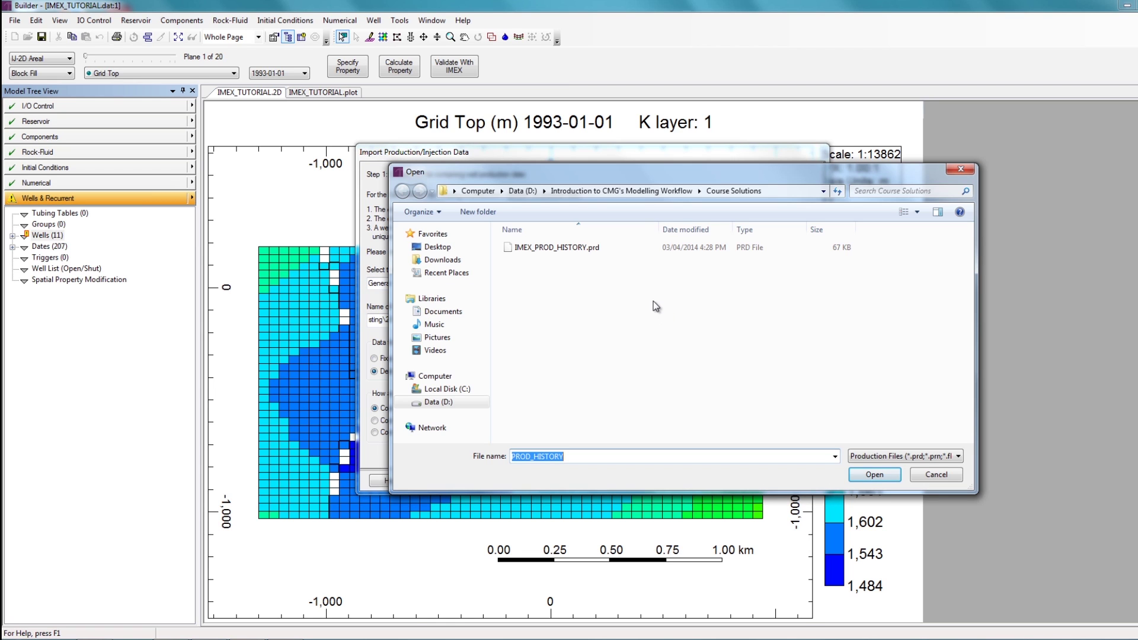
pyautogui.click(603, 251)
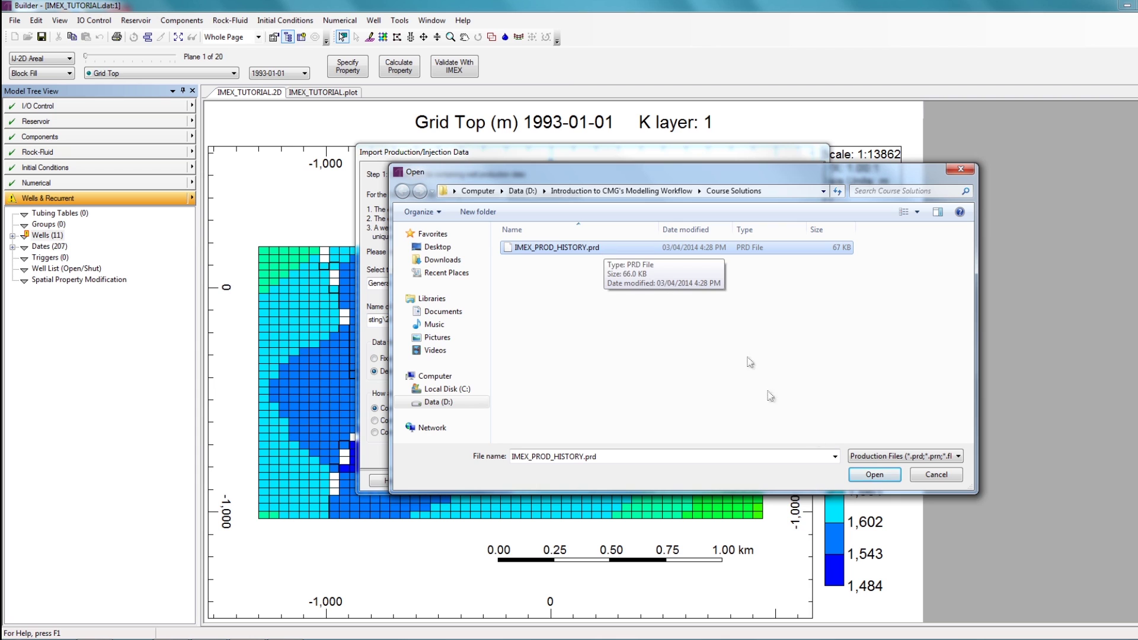
pyautogui.click(871, 475)
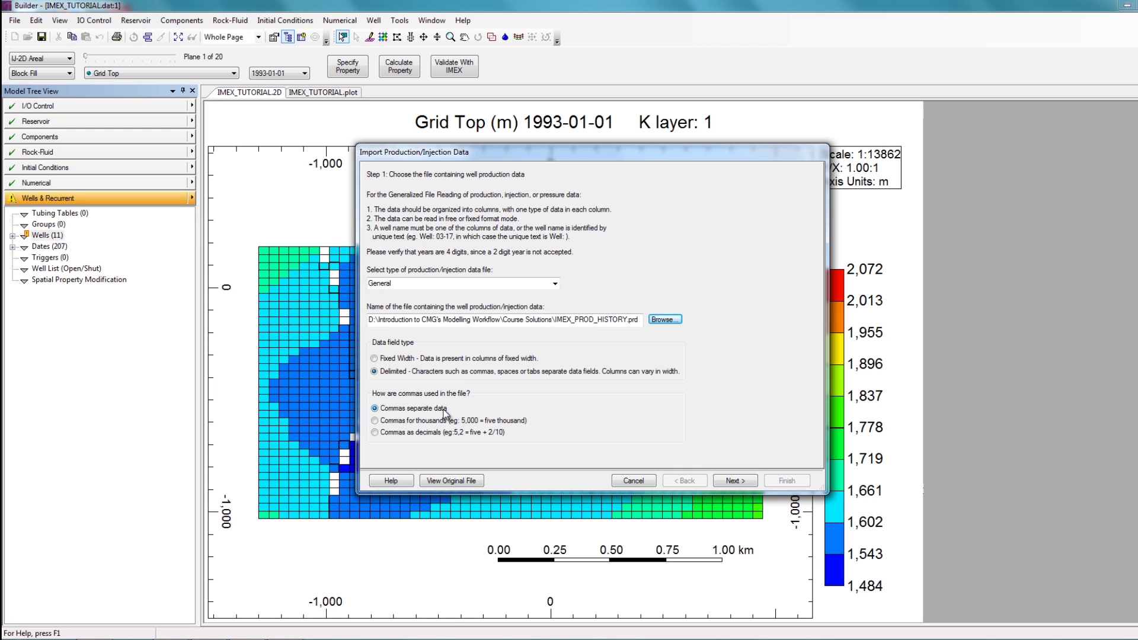
pyautogui.click(735, 481)
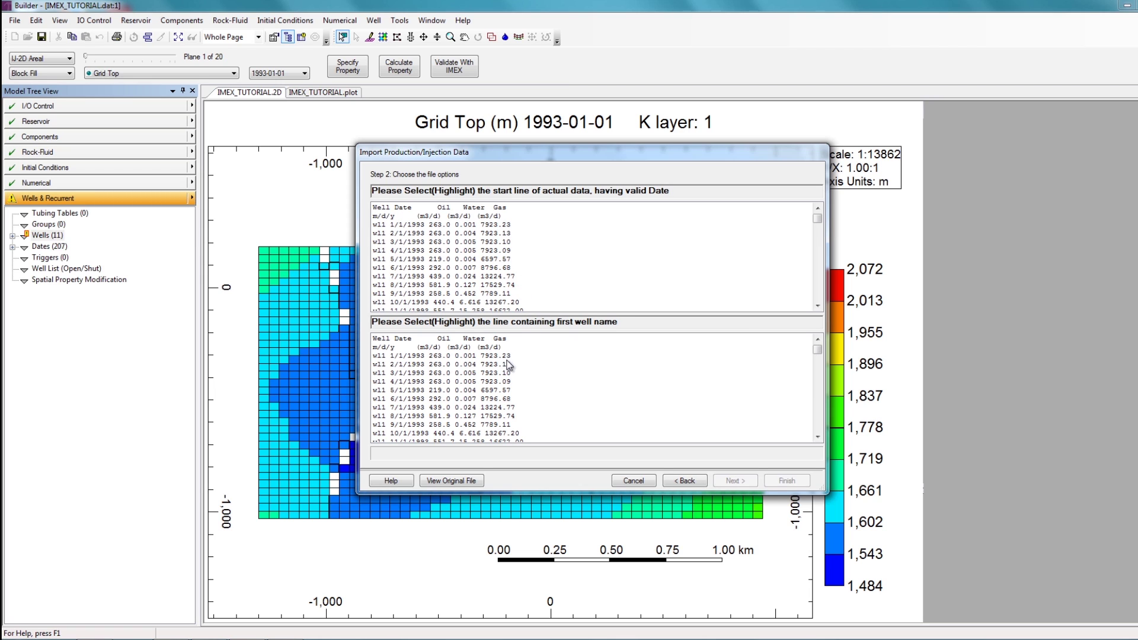
# - Mark the wl1 1/1/1993 line as both the start of the actual data and the line containing the first well name
pyautogui.click(507, 226)
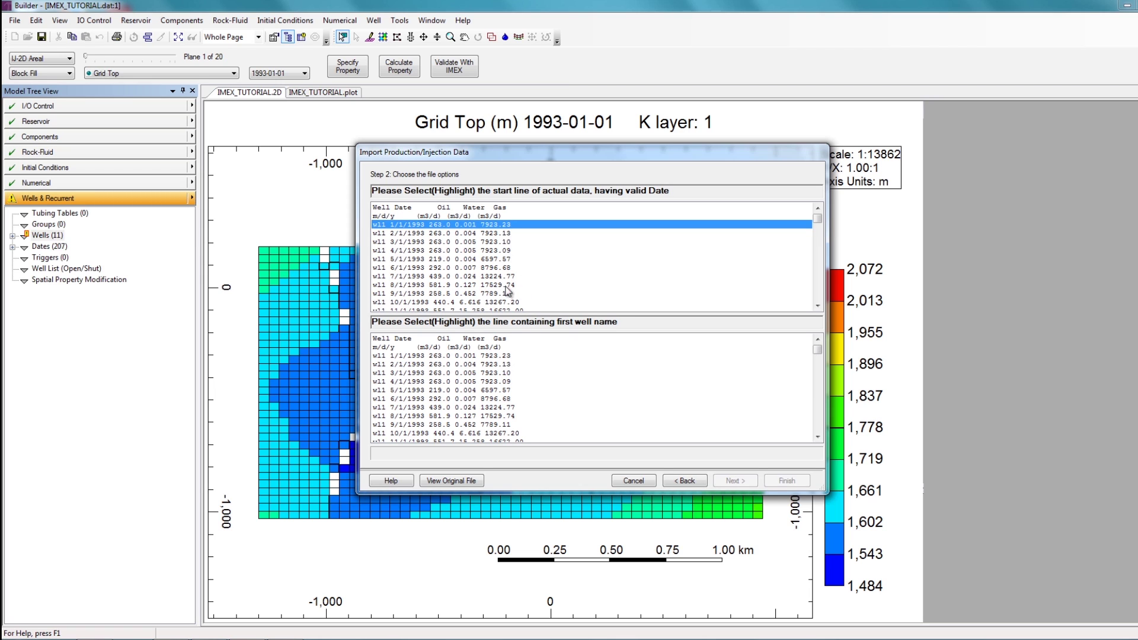
pyautogui.click(511, 356)
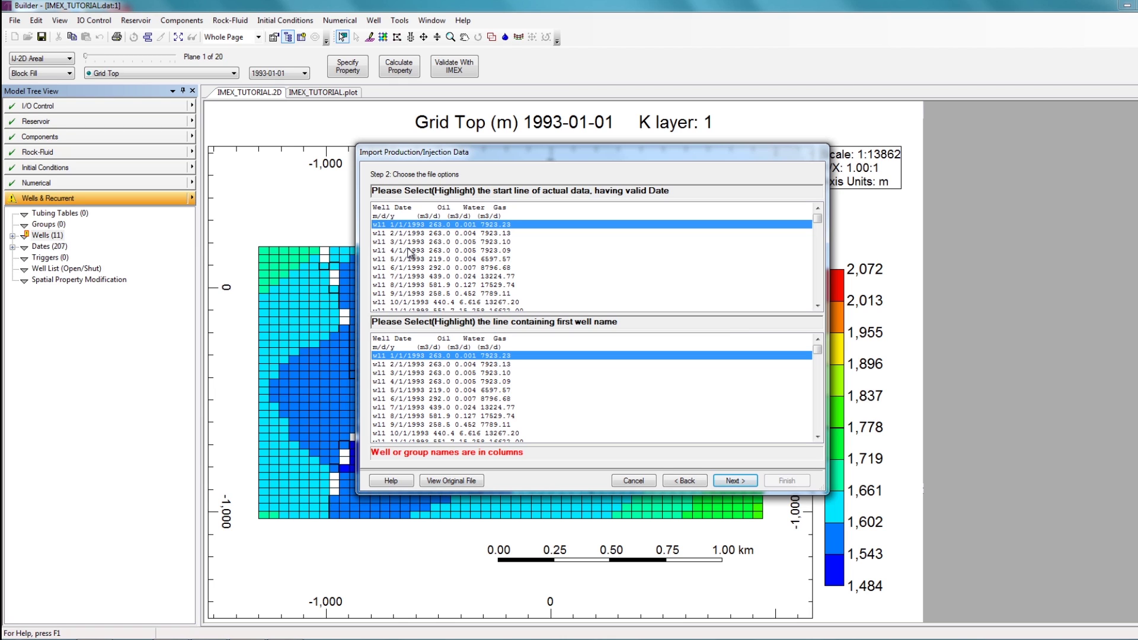
pyautogui.click(749, 490)
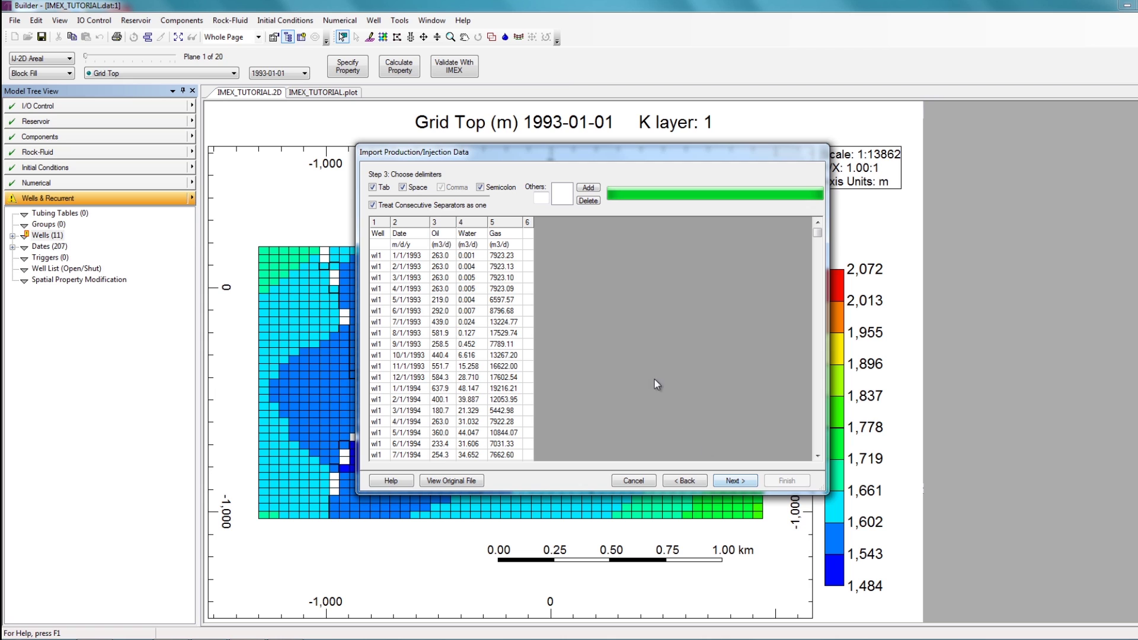
# - Set Tab as the only delimiter by disabling Space and Semicolon, and proceed to the column details
pyautogui.click(373, 187)
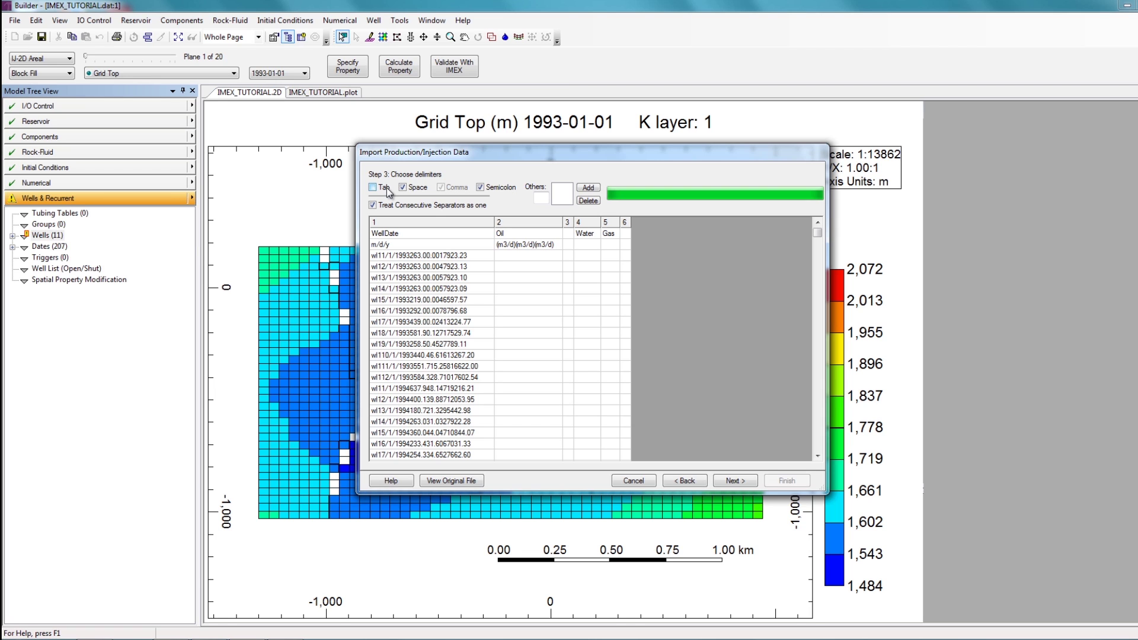
pyautogui.click(386, 187)
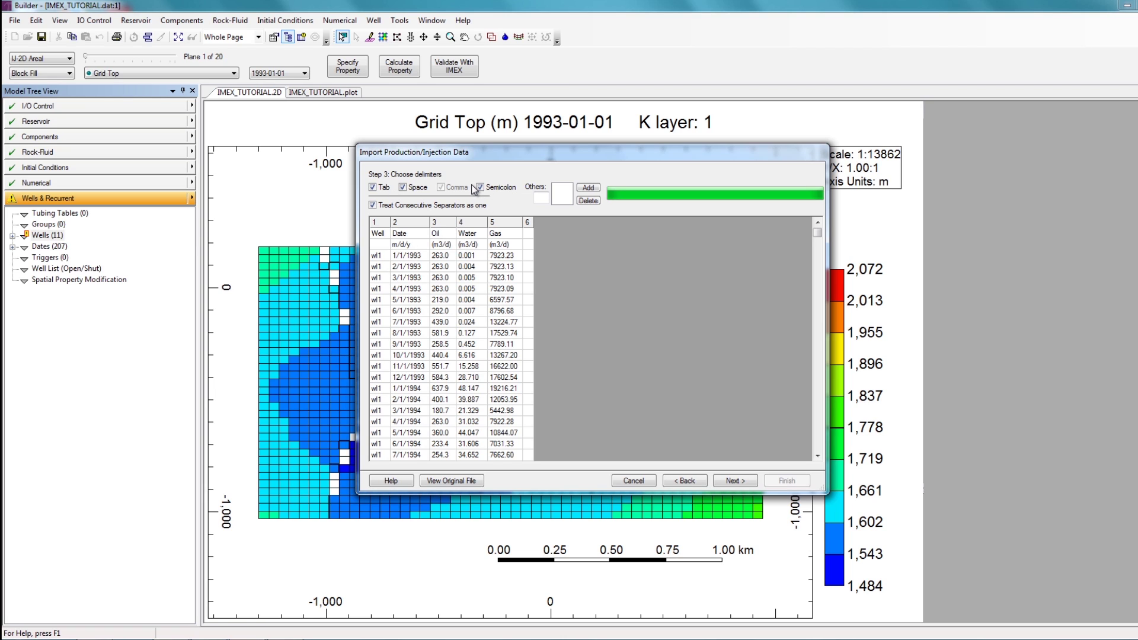
pyautogui.click(406, 187)
pyautogui.click(486, 189)
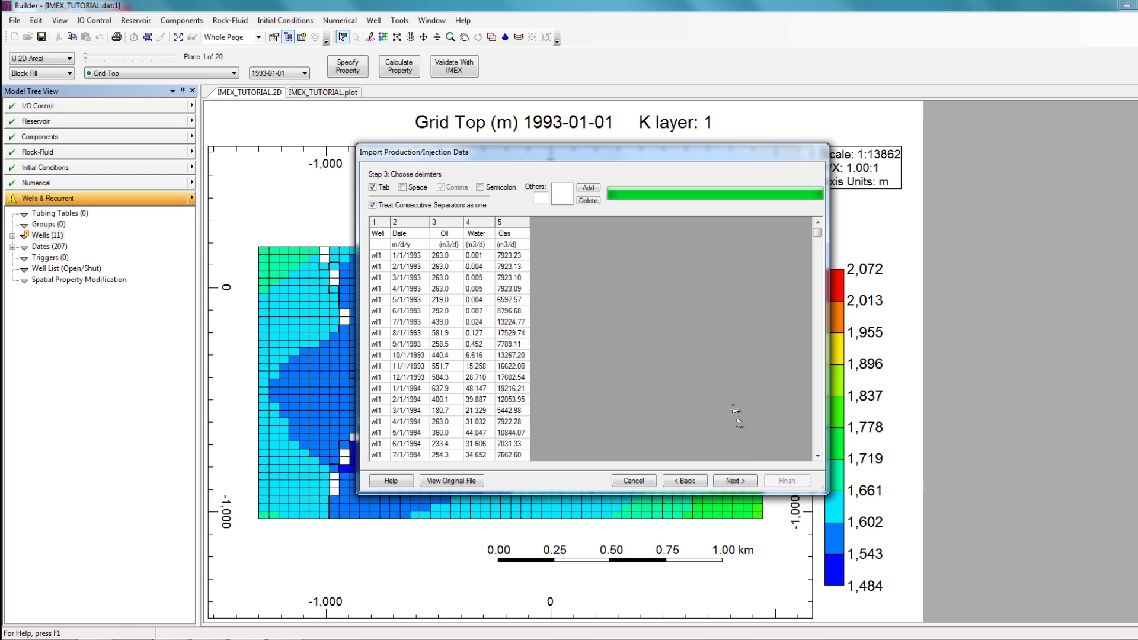
pyautogui.click(735, 481)
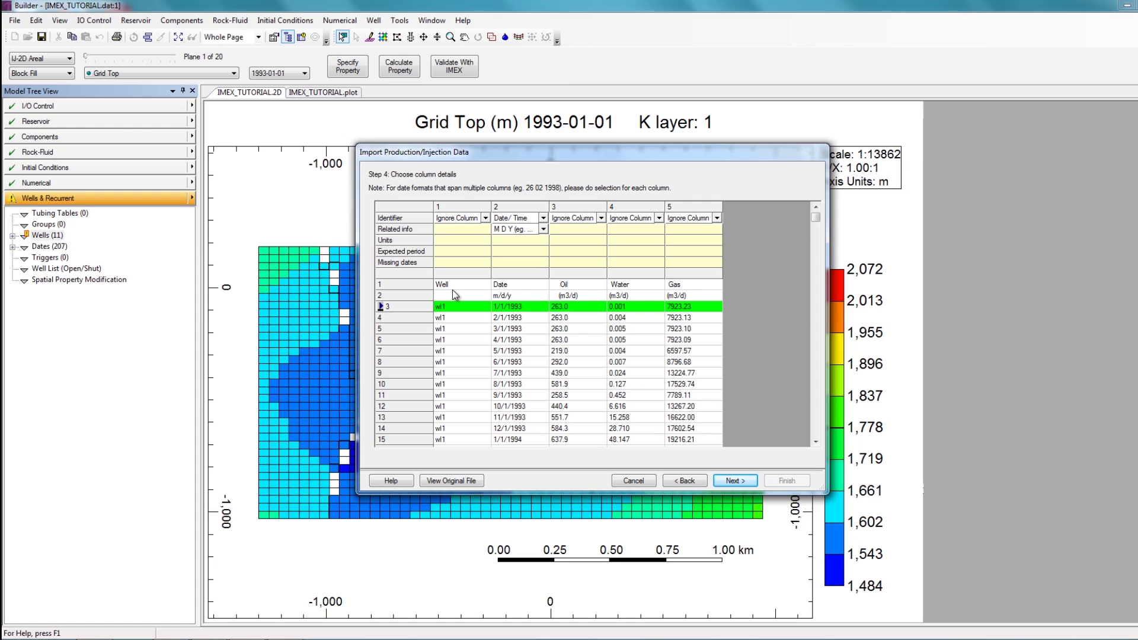
# - Identify column 1 as Well/Group Name and keep column 2 as Date/Time in M D Y format
pyautogui.click(483, 219)
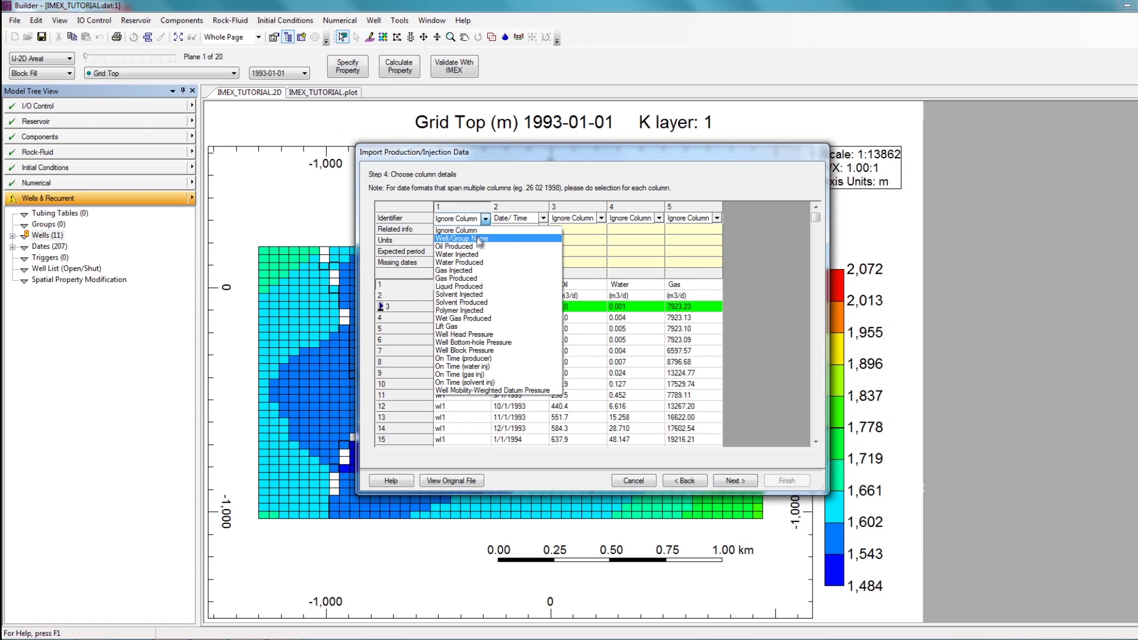
pyautogui.click(476, 238)
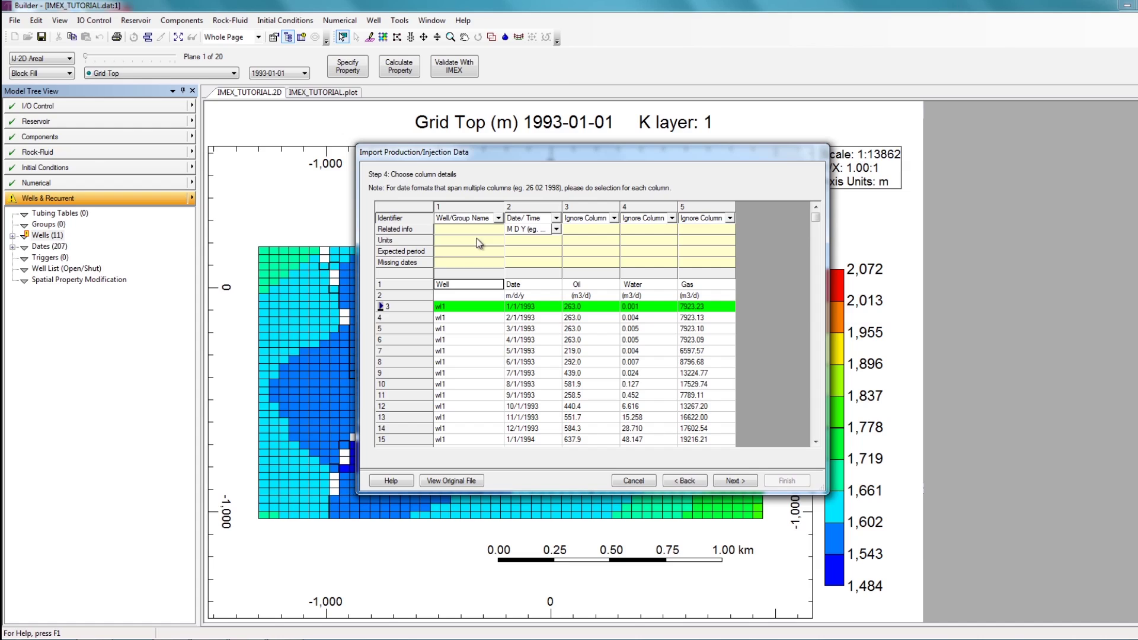
pyautogui.click(524, 222)
pyautogui.click(530, 231)
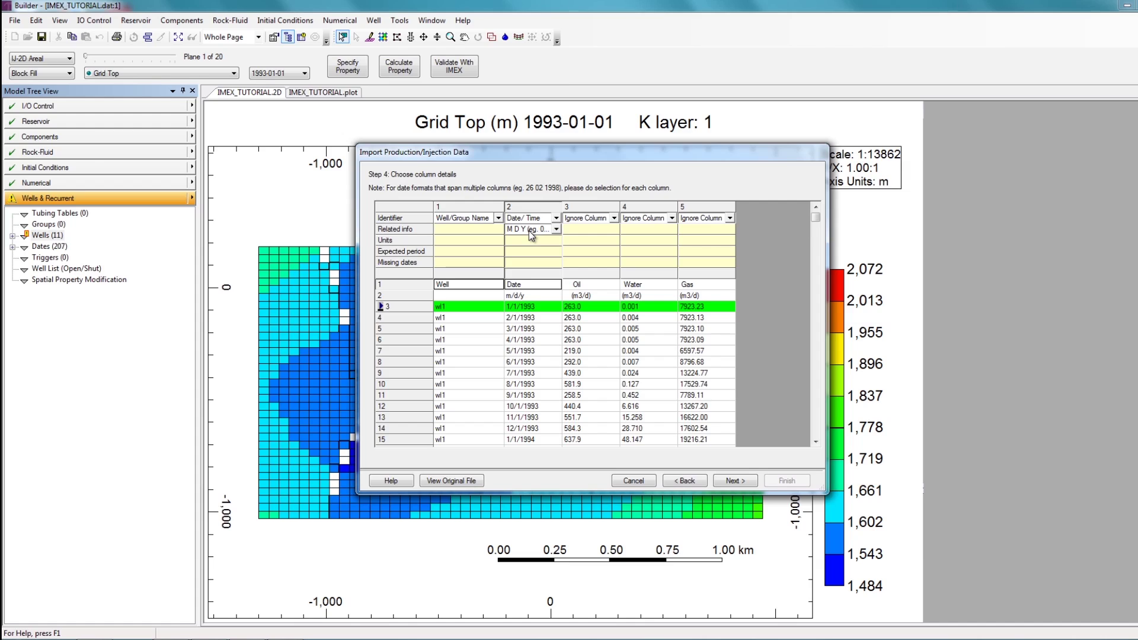
pyautogui.click(532, 230)
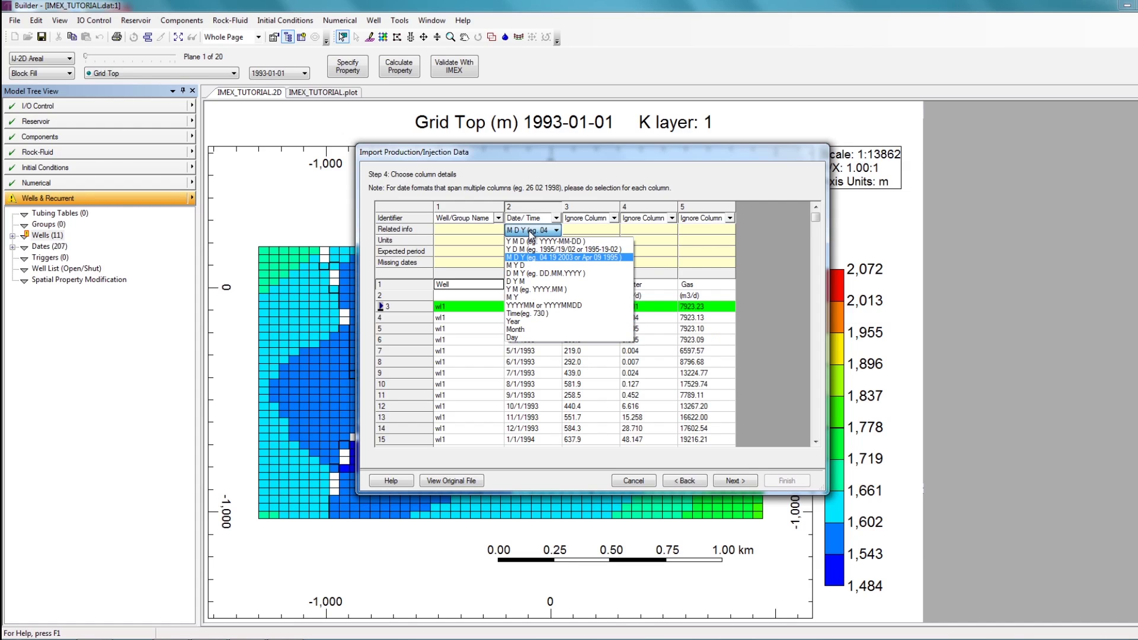
pyautogui.click(532, 234)
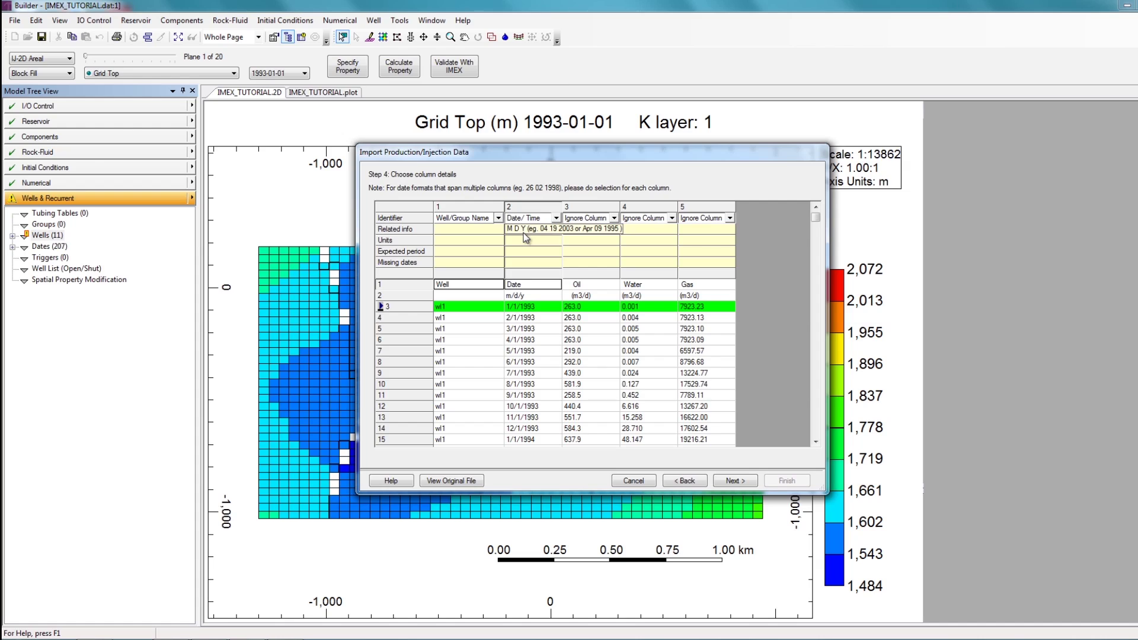
pyautogui.click(527, 230)
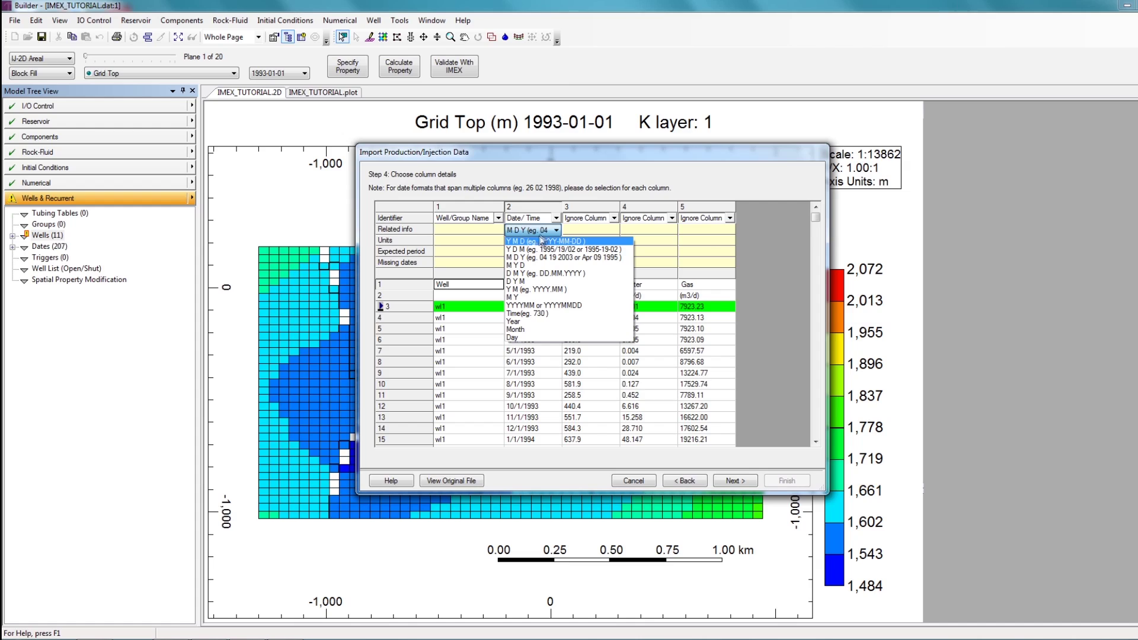
pyautogui.click(541, 234)
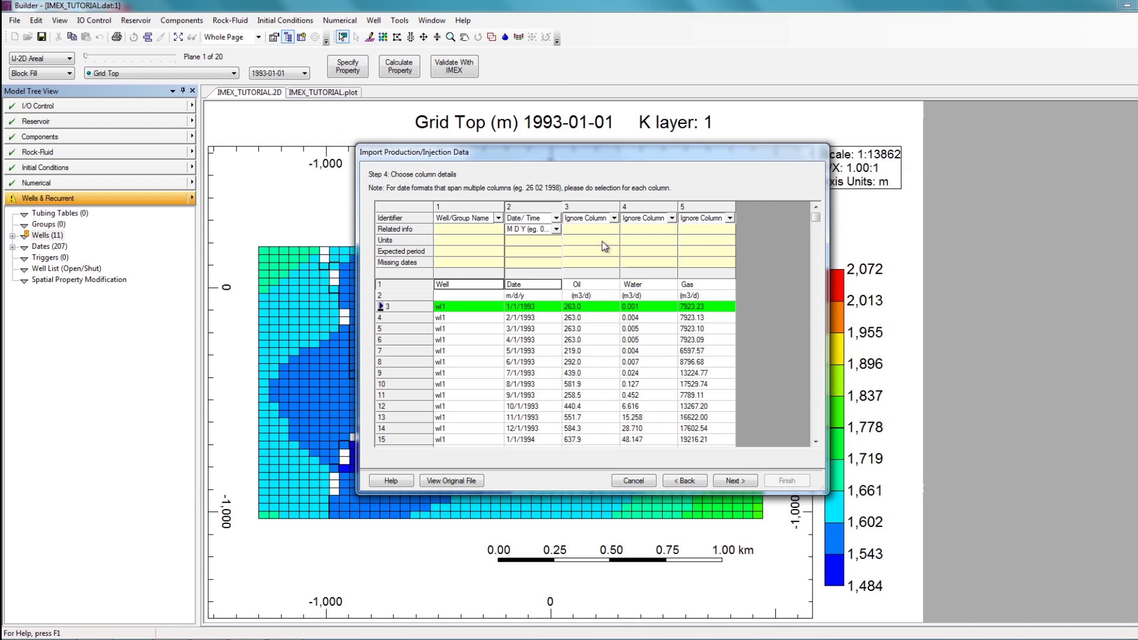
# - Identify column 3 as Oil Produced, given as a producing daily rate in m3/day
pyautogui.click(615, 219)
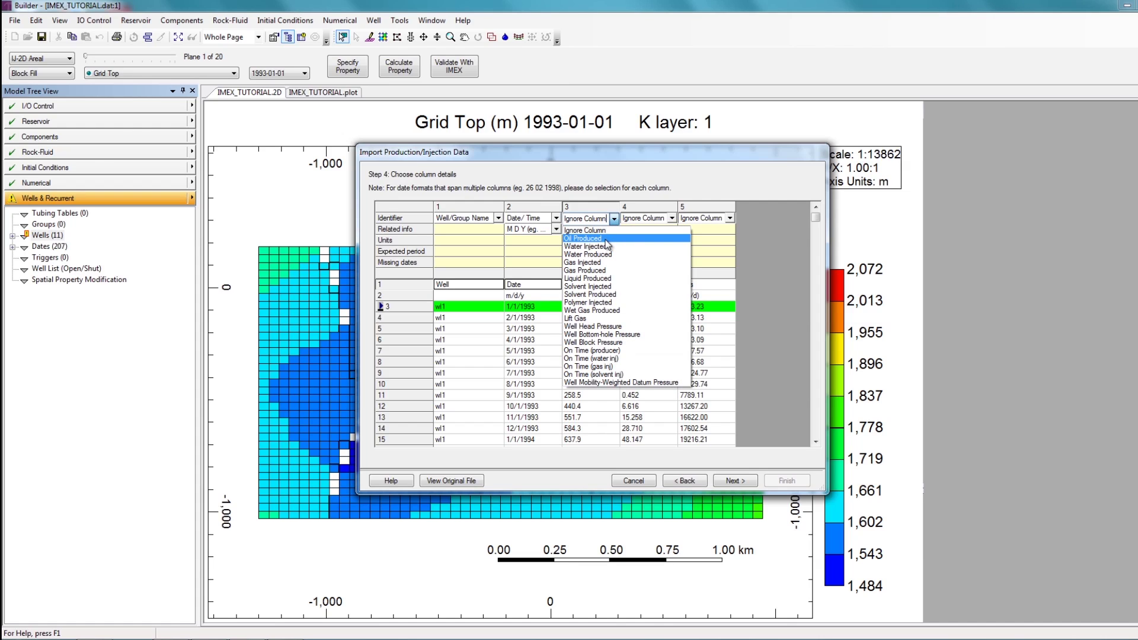
pyautogui.click(608, 239)
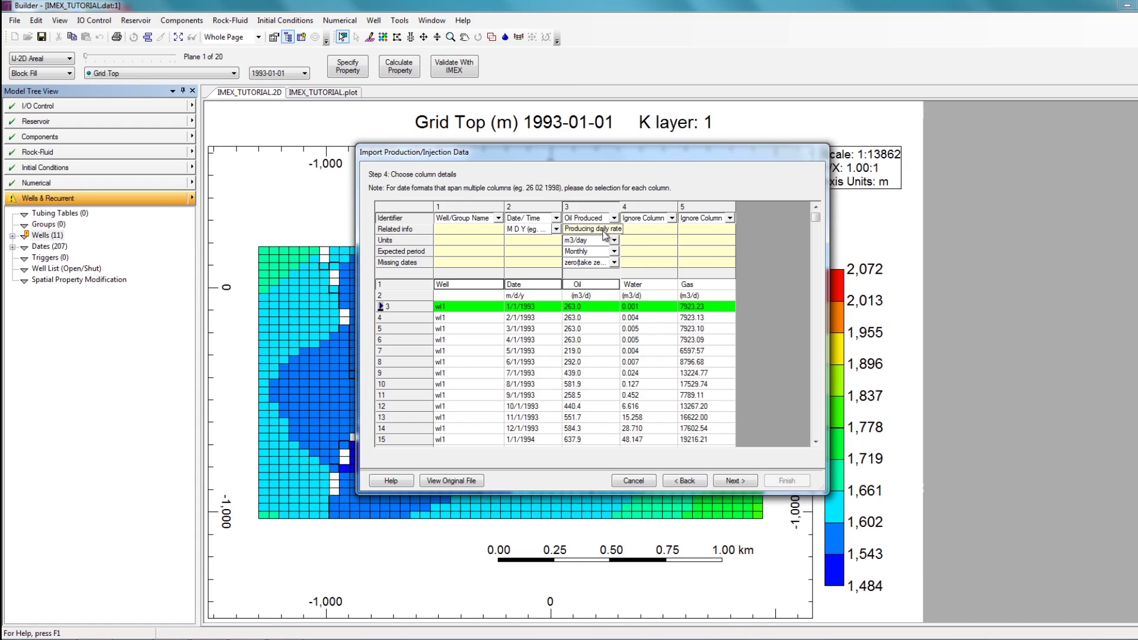
pyautogui.click(614, 231)
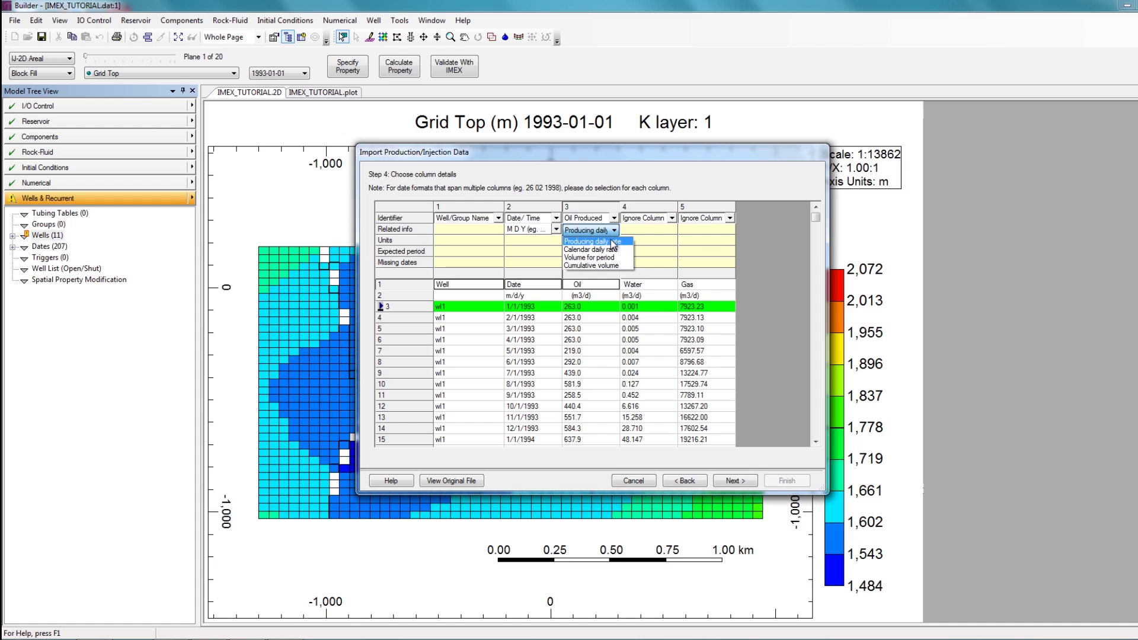
pyautogui.click(614, 241)
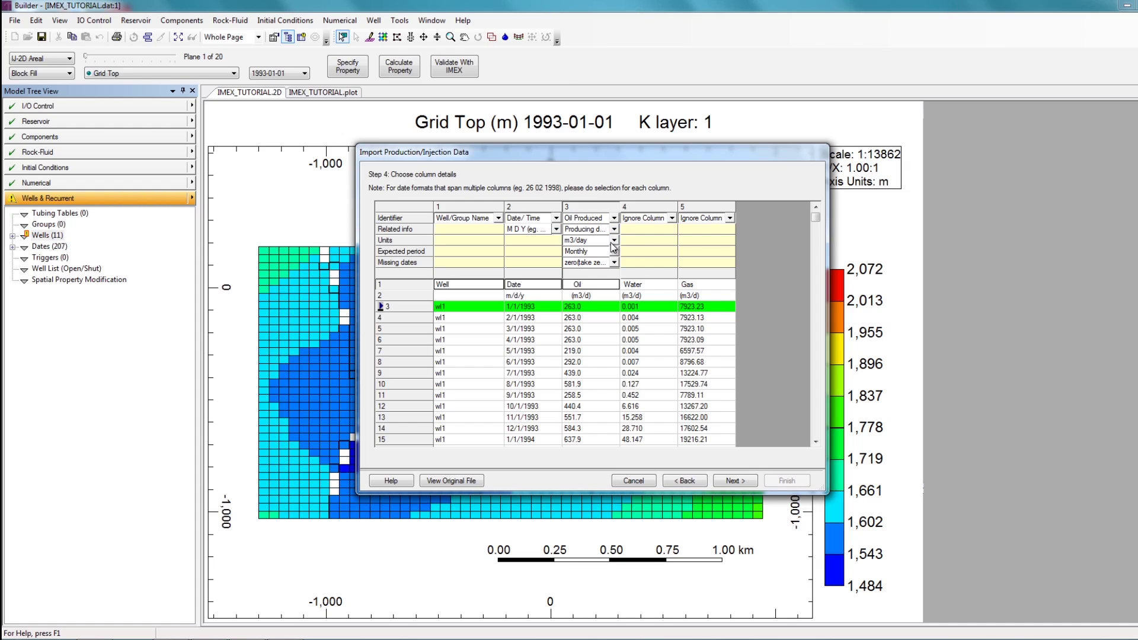
pyautogui.click(614, 240)
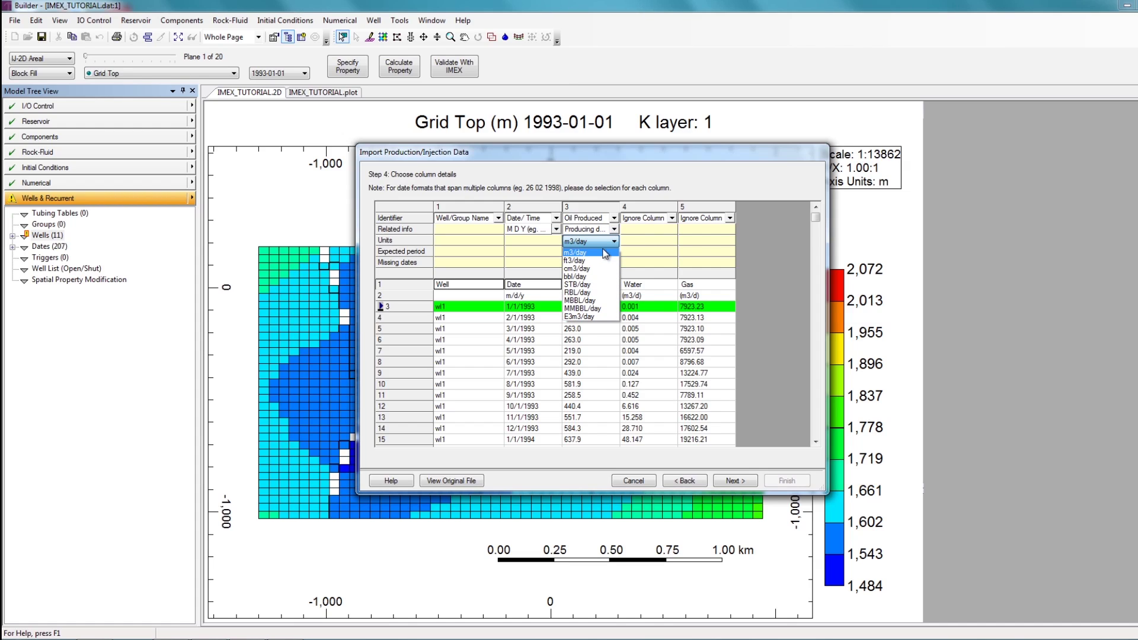
pyautogui.click(605, 248)
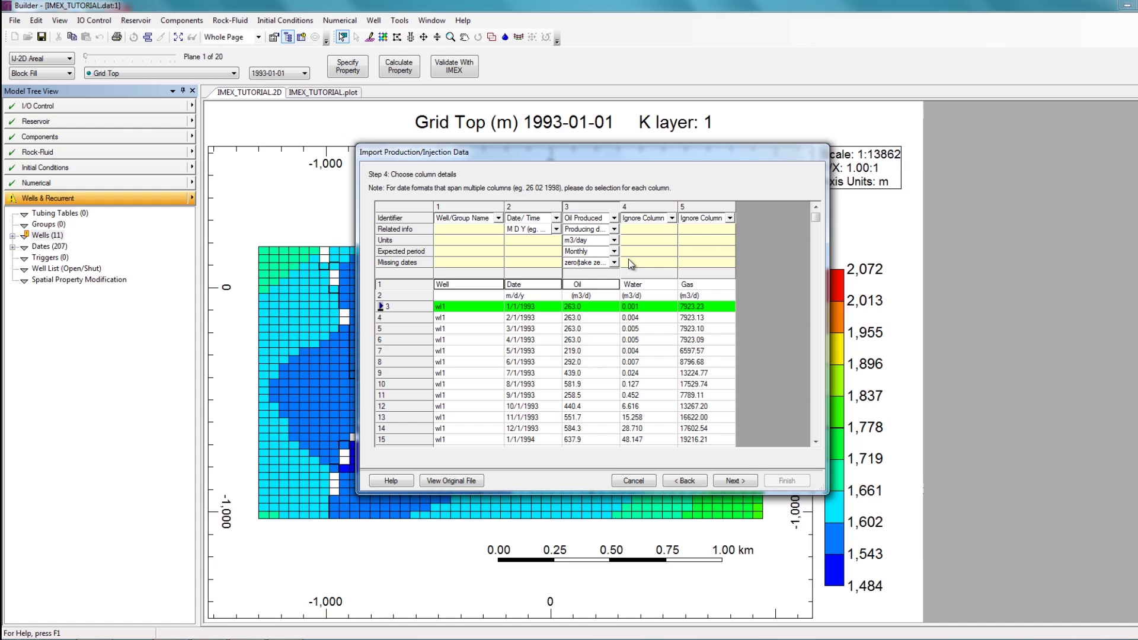
# - Identify column 4 as Water Produced and column 5 as Gas Produced, and proceed to the well name and constraint check
pyautogui.click(672, 218)
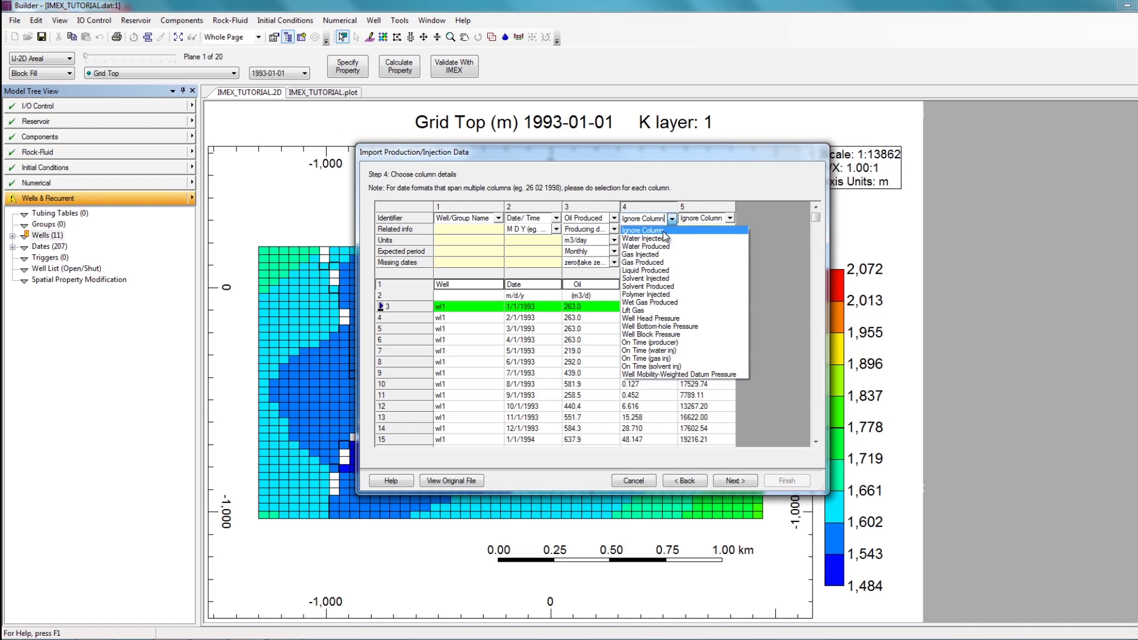
pyautogui.click(661, 246)
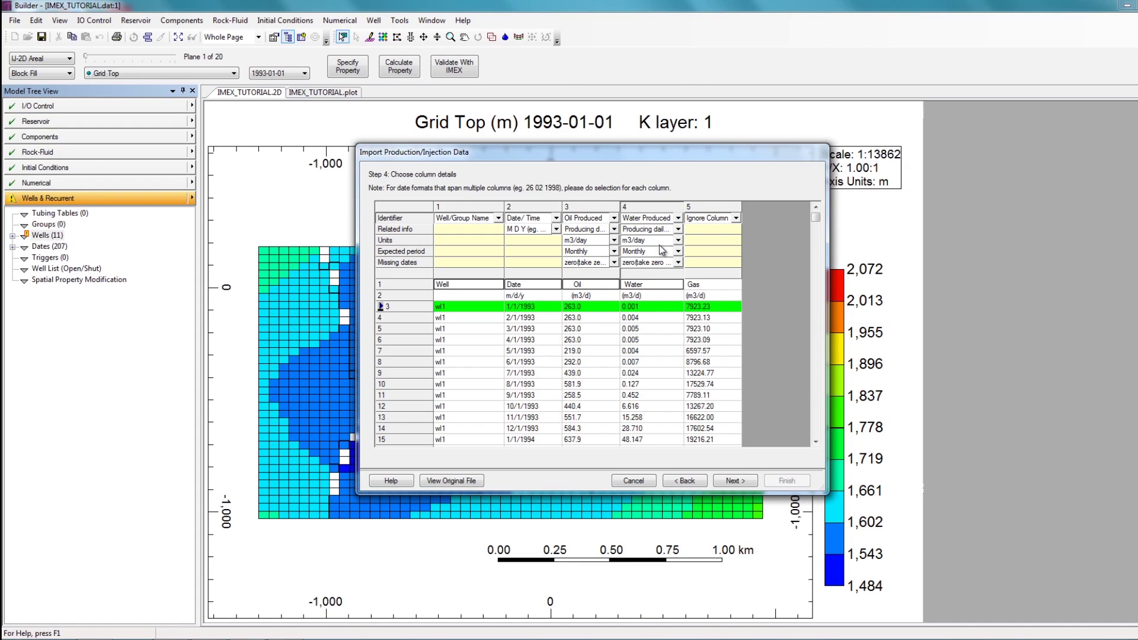
pyautogui.click(736, 218)
pyautogui.click(729, 255)
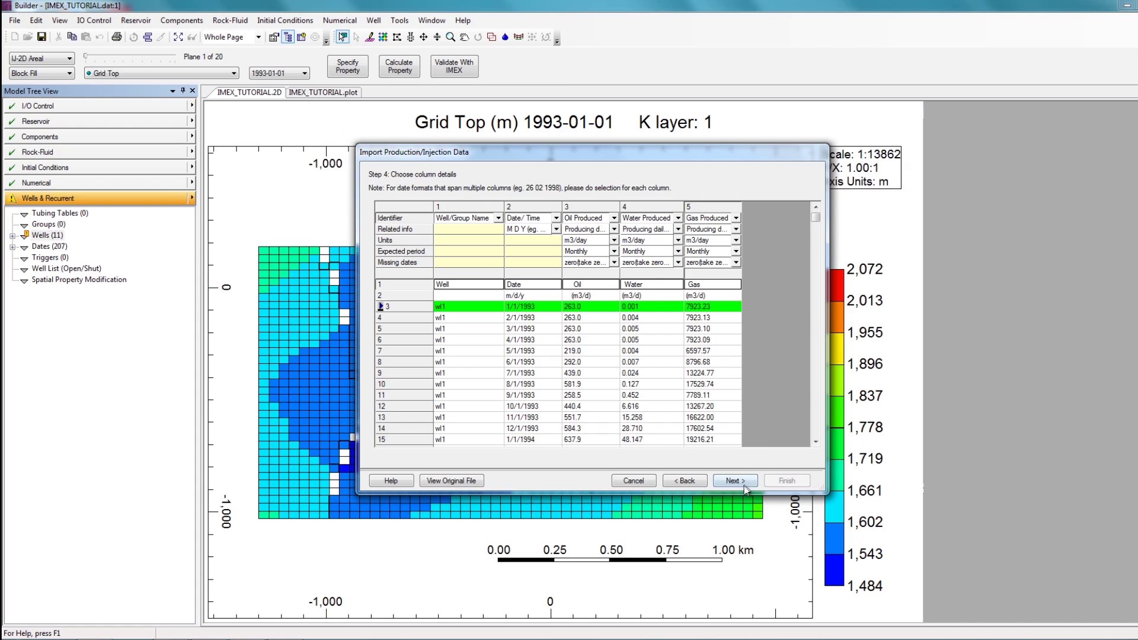
pyautogui.click(735, 481)
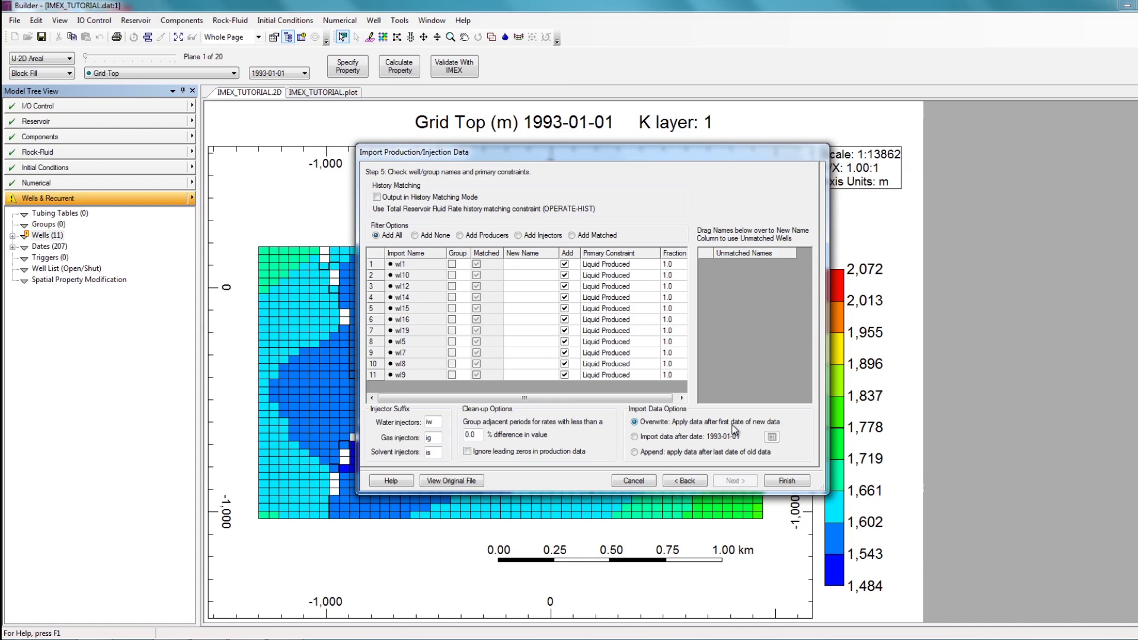
# - Select the primary constraints of all wells and review the available constraint options without changing Liquid Produced
pyautogui.click(627, 268)
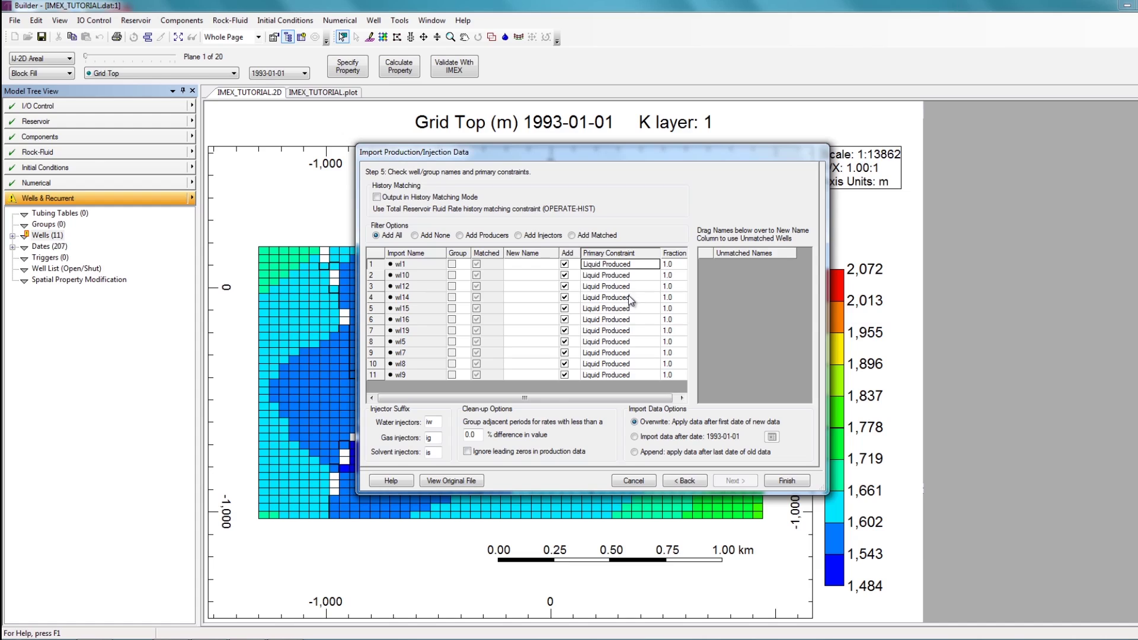
pyautogui.click(619, 376)
pyautogui.moveTo(614, 363); pyautogui.dragTo(610, 267)
pyautogui.rightClick(614, 276)
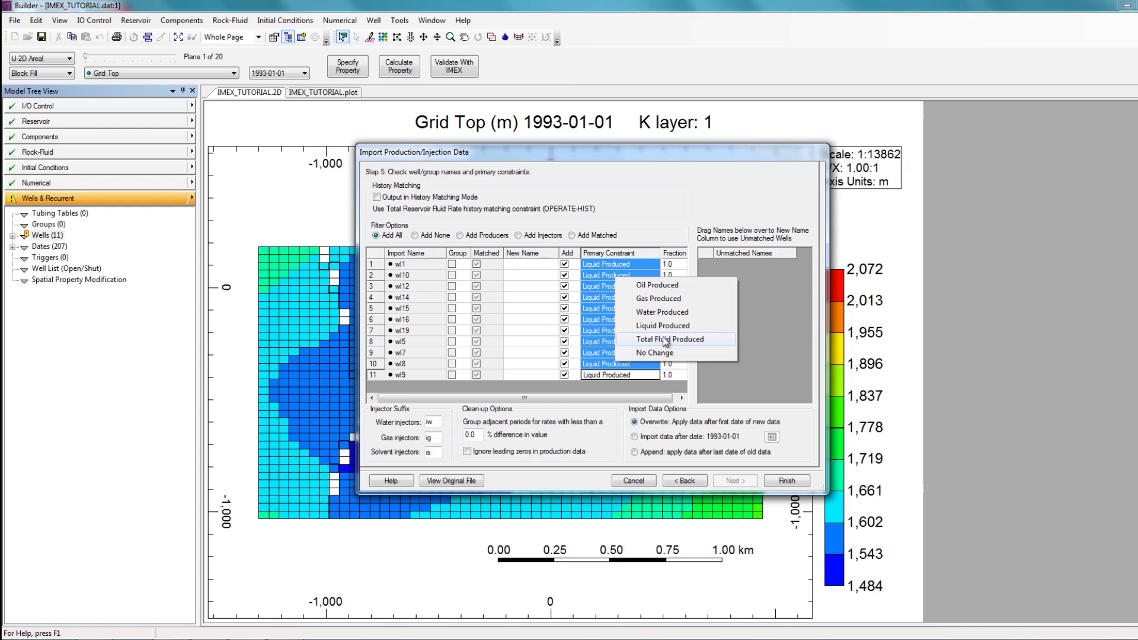
pyautogui.click(742, 335)
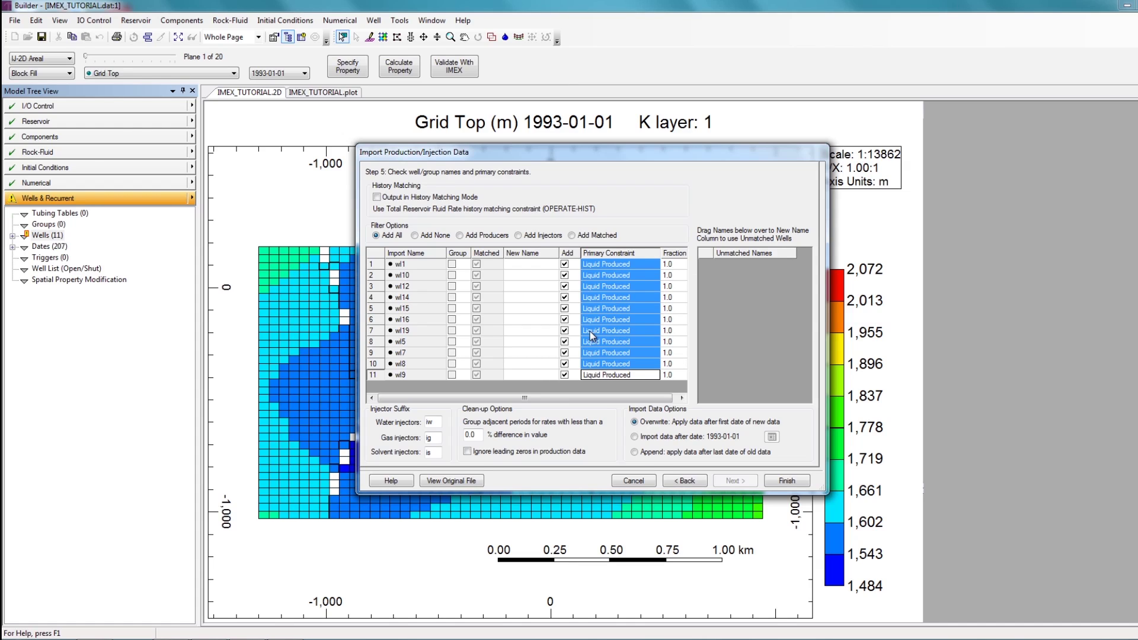
# - Finish the production data import with Liquid Produced constraints and set the simulation STOP on the last date, 2010-02-01
pyautogui.click(685, 343)
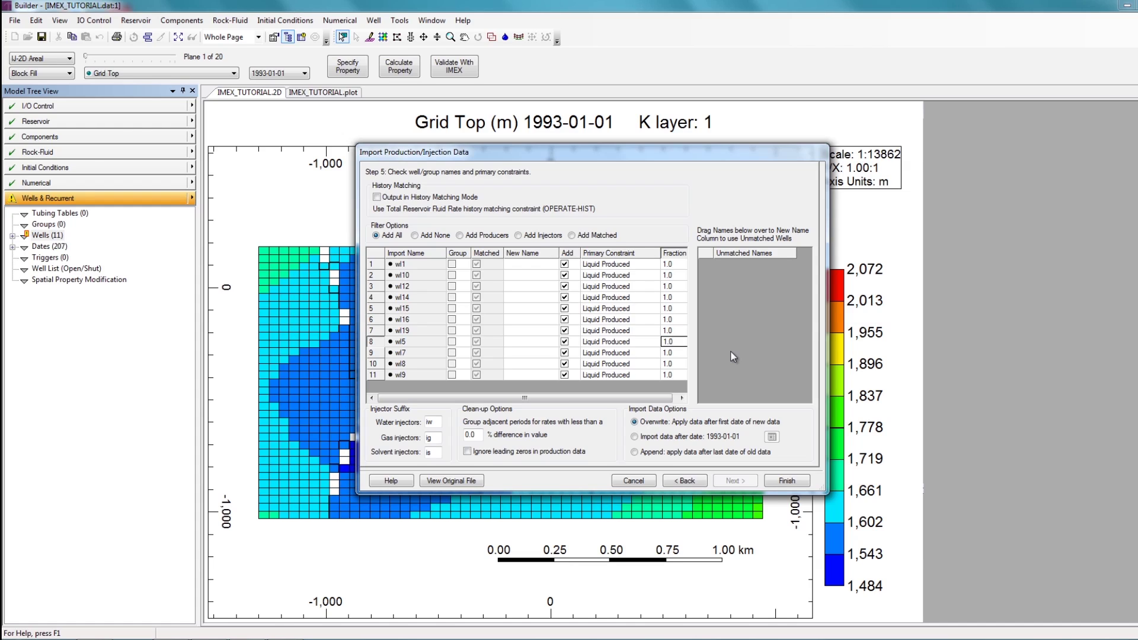
pyautogui.click(787, 481)
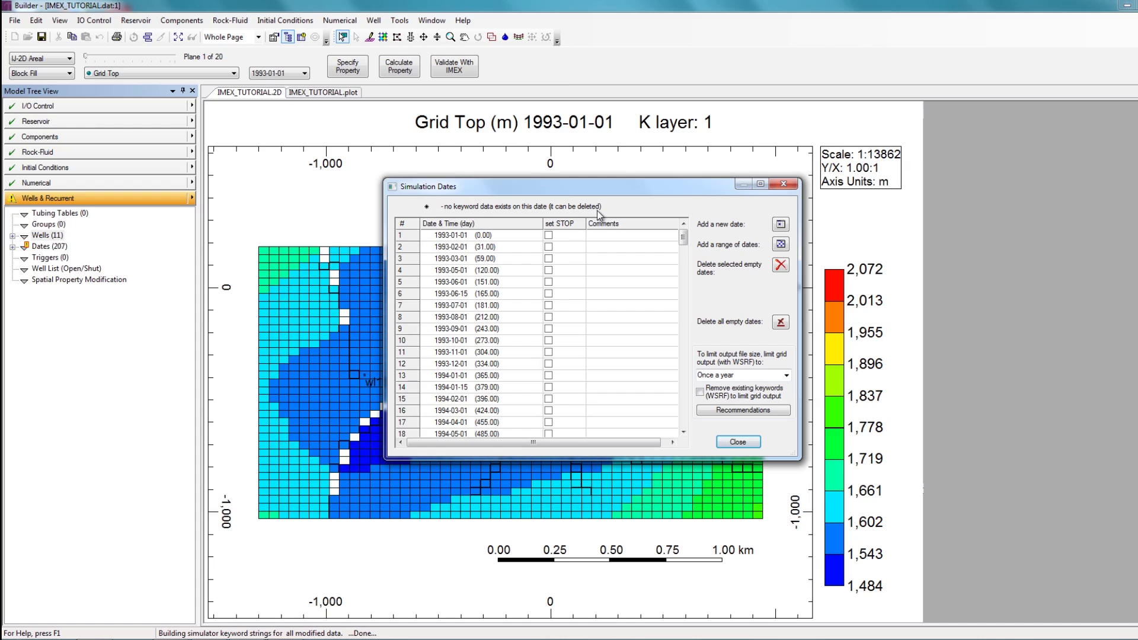
pyautogui.moveTo(686, 239); pyautogui.dragTo(691, 431)
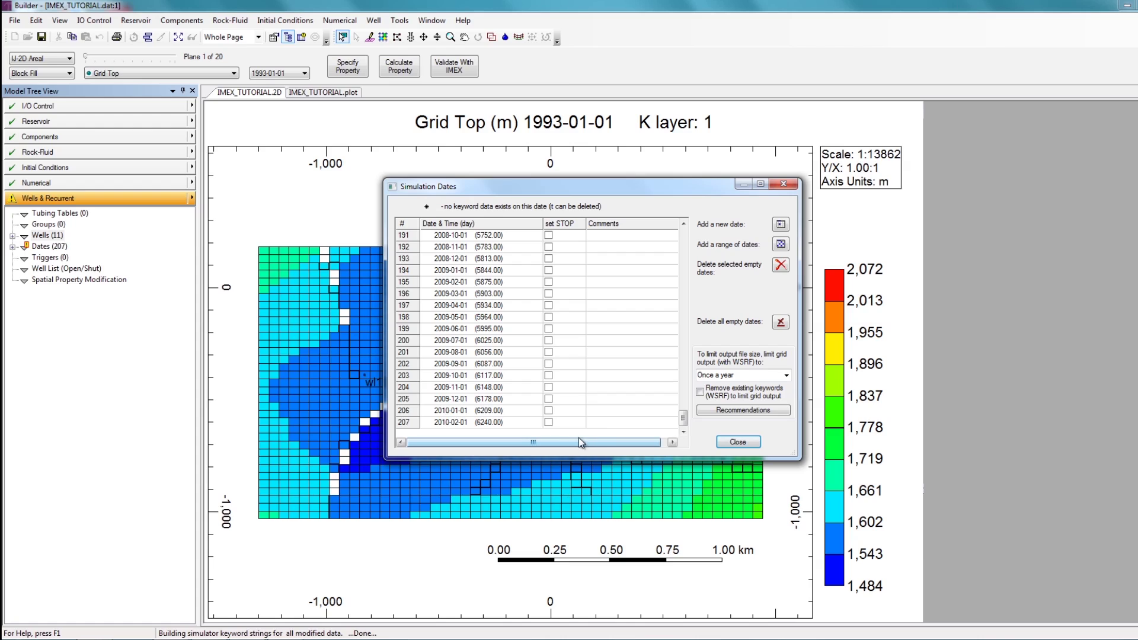
pyautogui.click(549, 422)
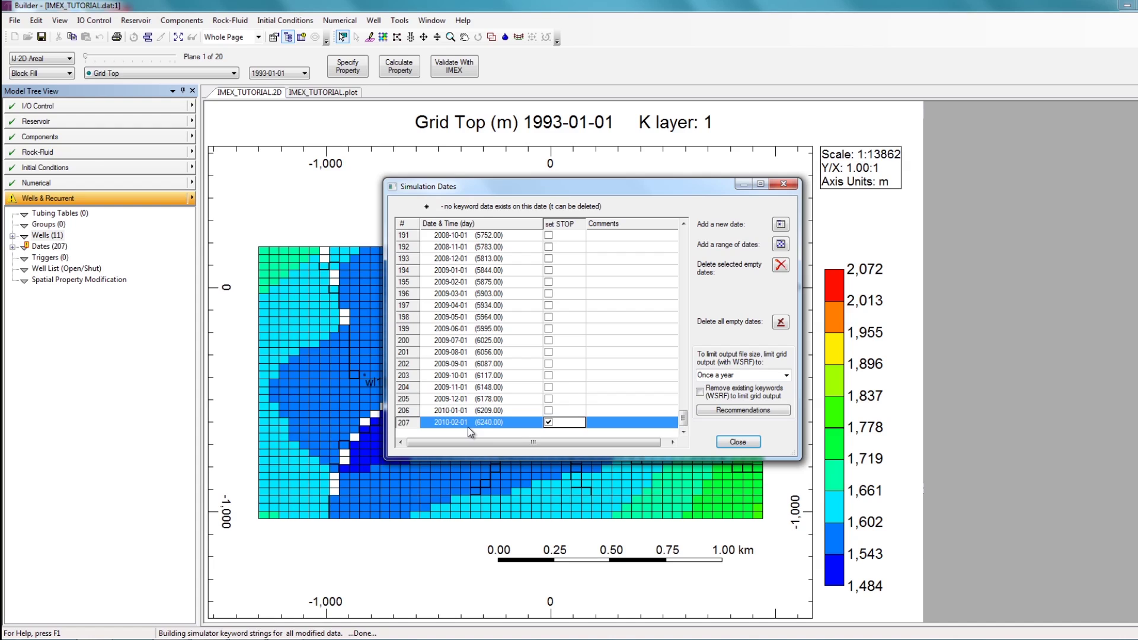
pyautogui.click(737, 442)
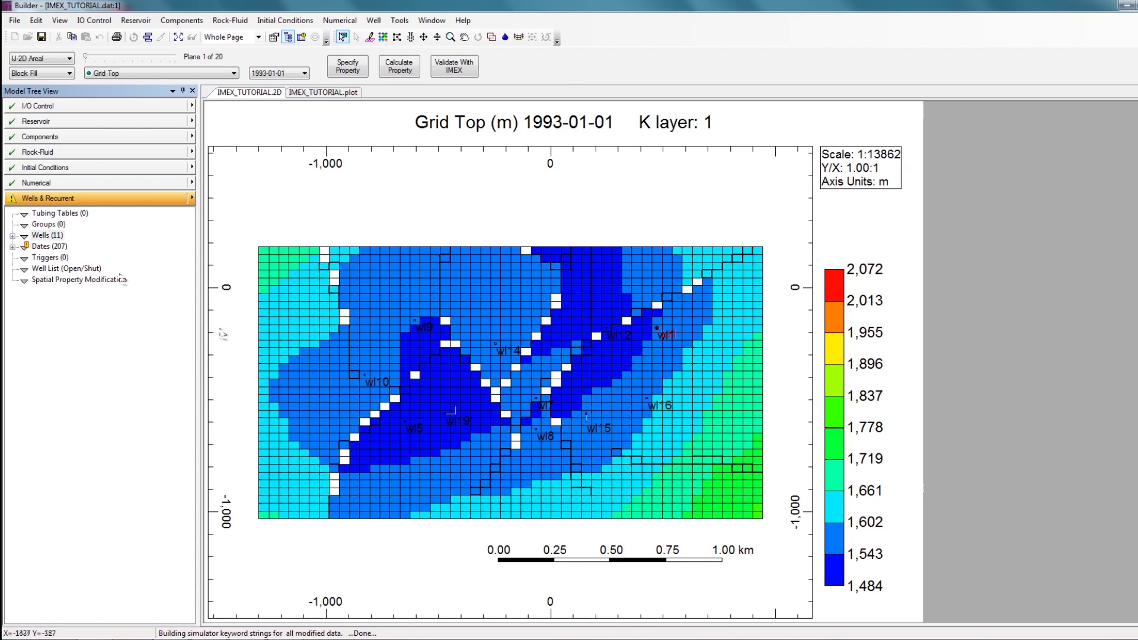
# - Open the well events of wl1 and examine its surface liquid rate and bottom hole pressure constraints at 1993-01-01
pyautogui.click(12, 236)
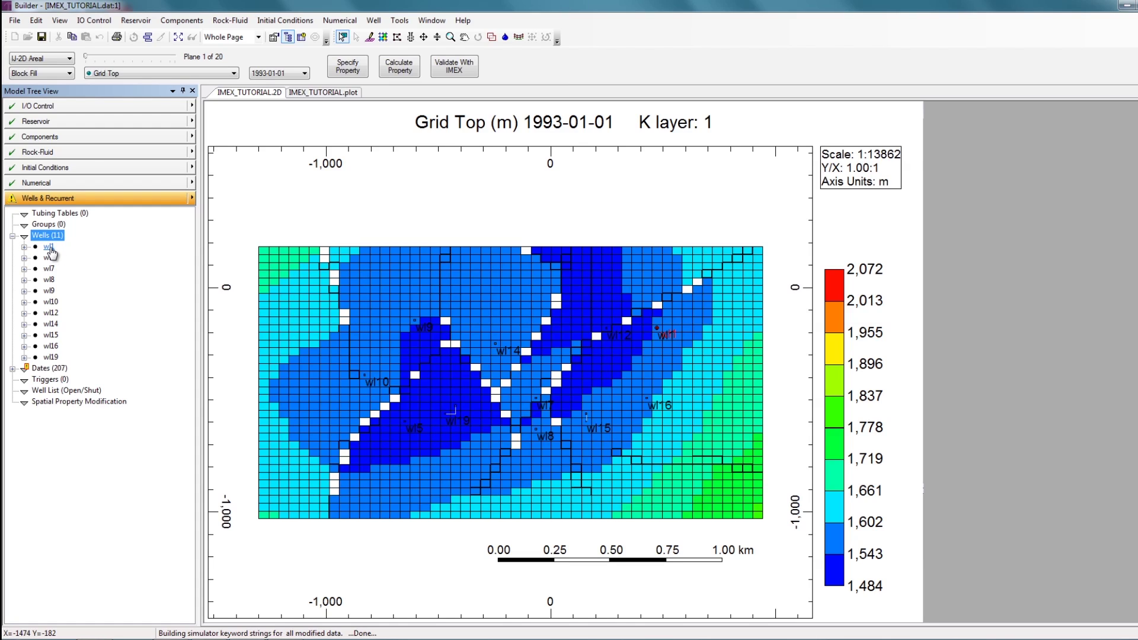
pyautogui.doubleClick(50, 248)
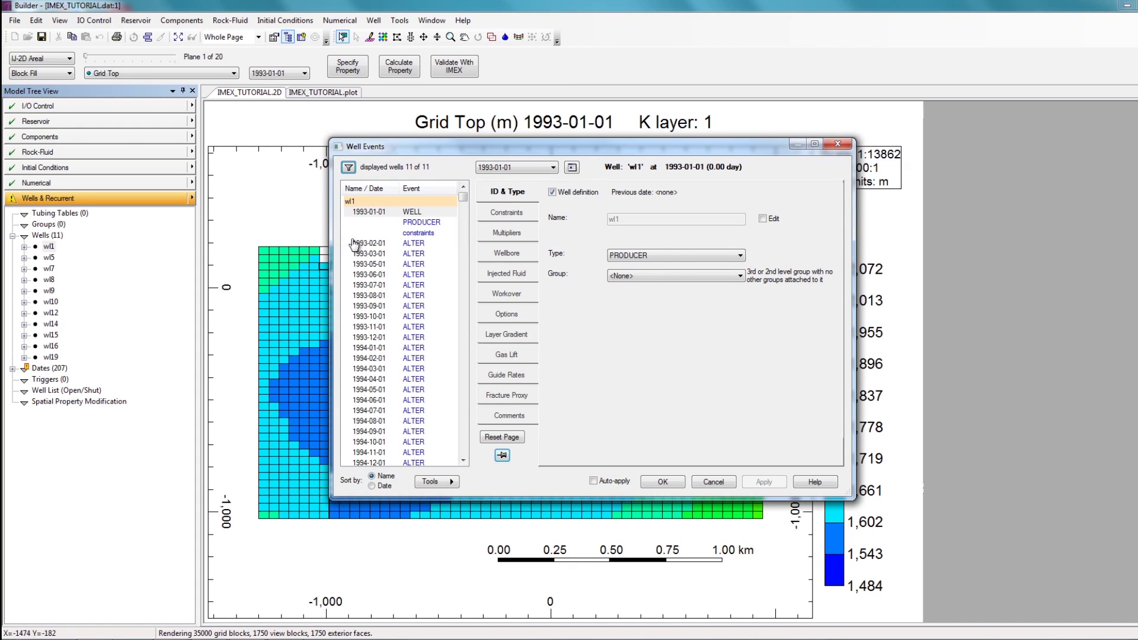
pyautogui.click(405, 234)
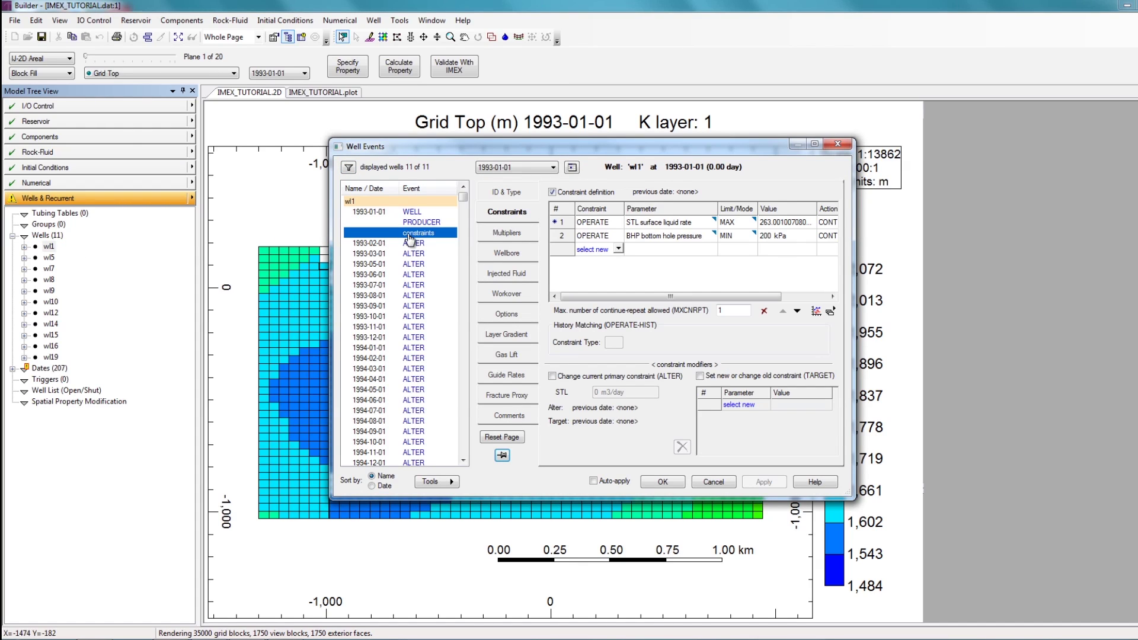
pyautogui.click(663, 224)
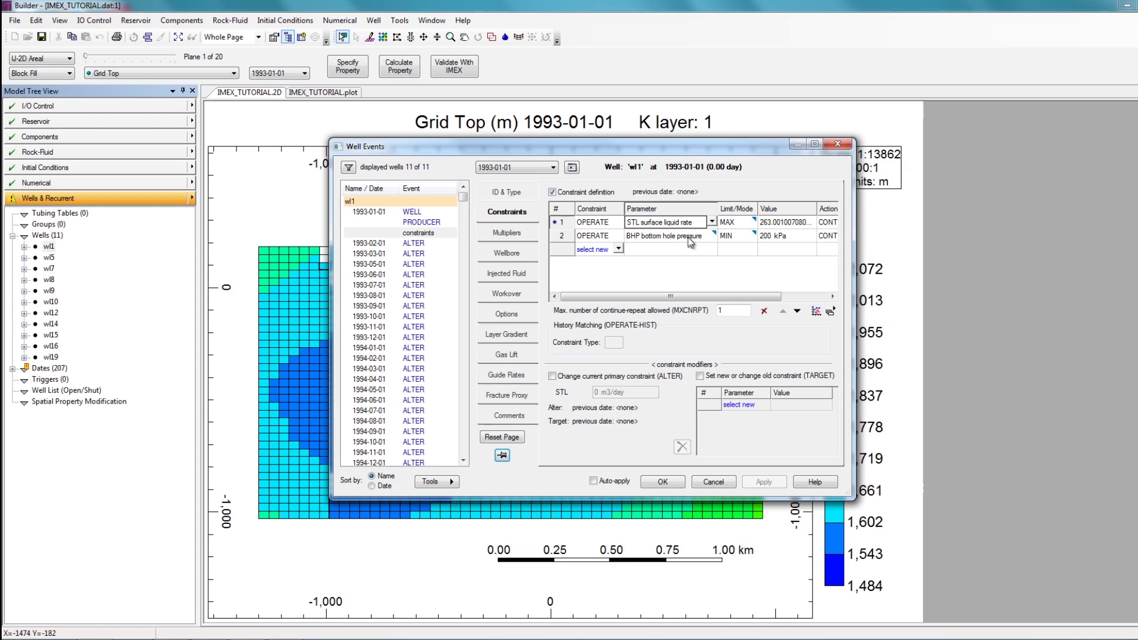
pyautogui.click(689, 237)
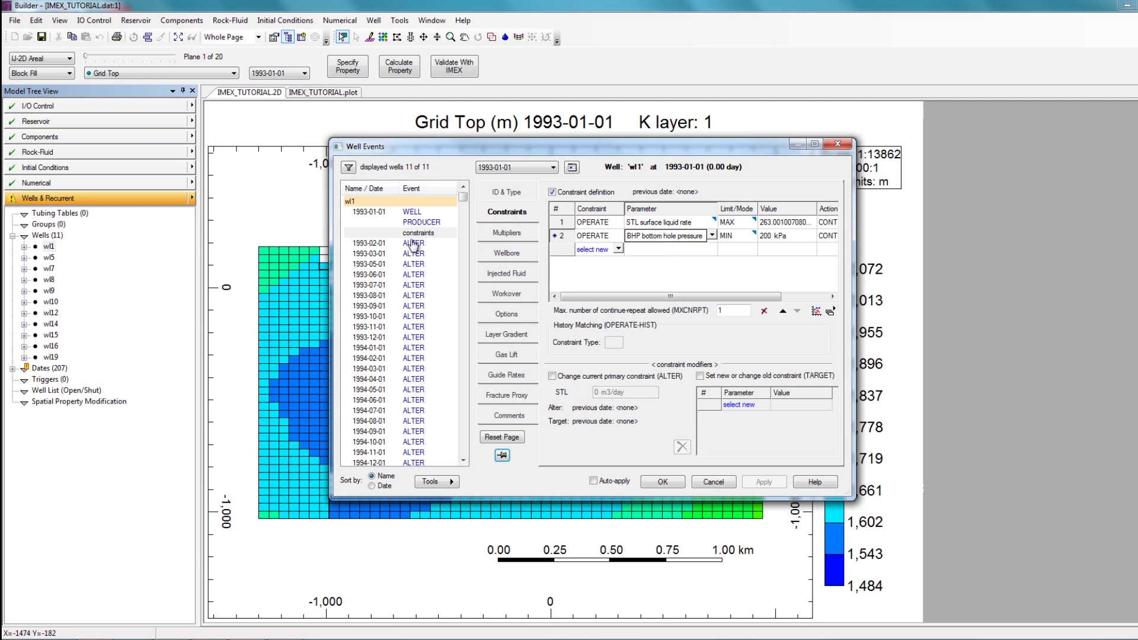
# - Review wl1's altered STL rates on 1993-02-01, 1993-06-01, 1993-07-01 and 1993-08-01, and close the well events
pyautogui.click(413, 244)
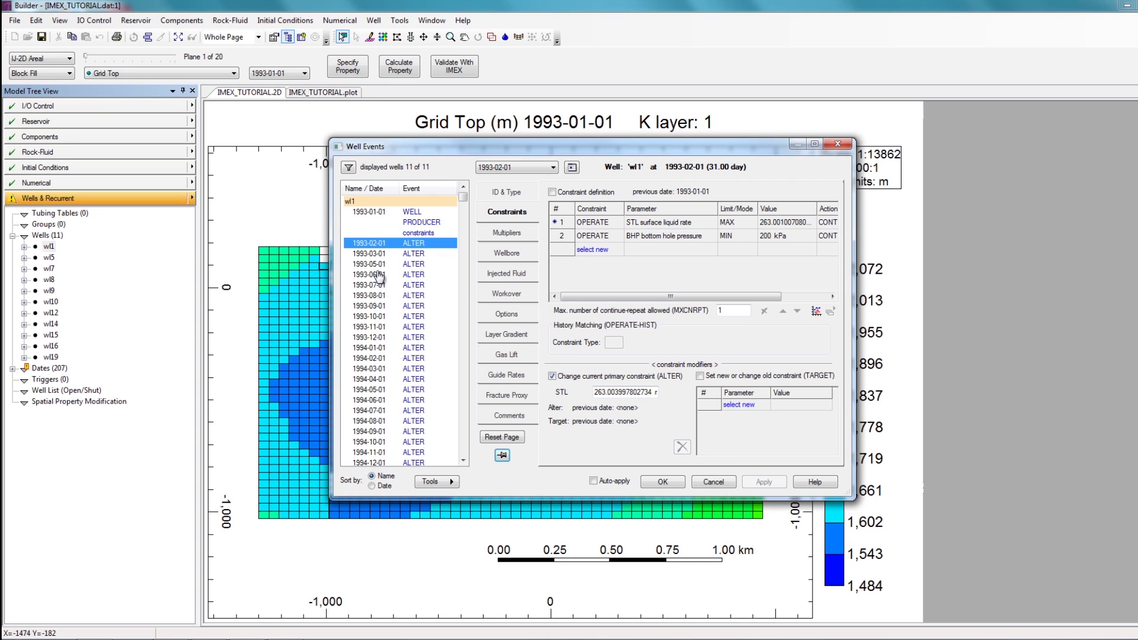
pyautogui.click(380, 276)
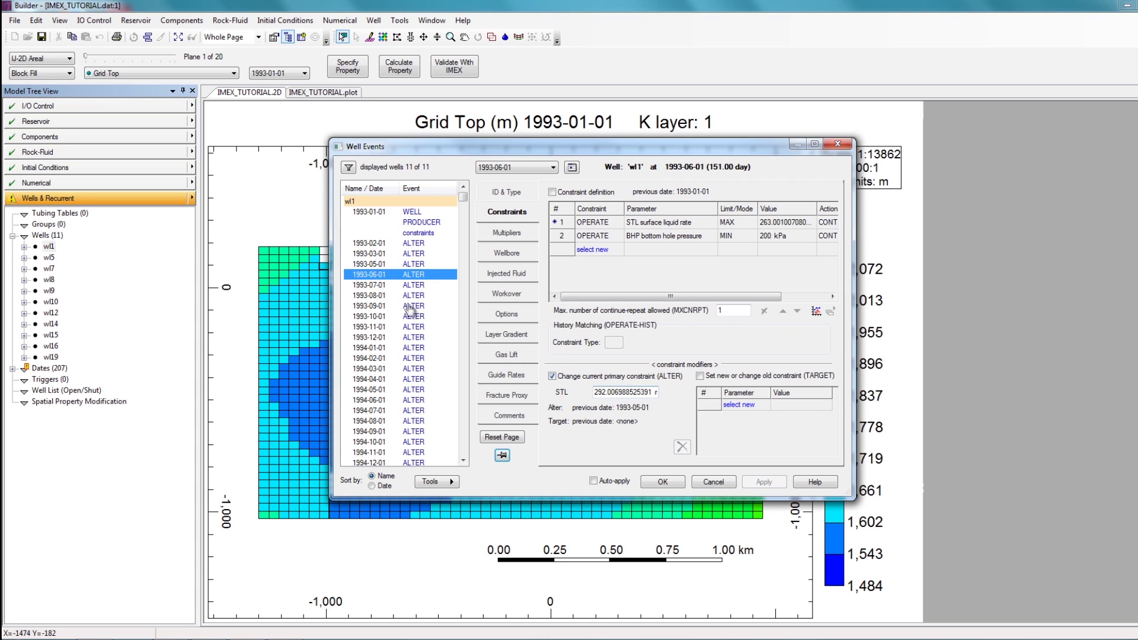
pyautogui.click(382, 286)
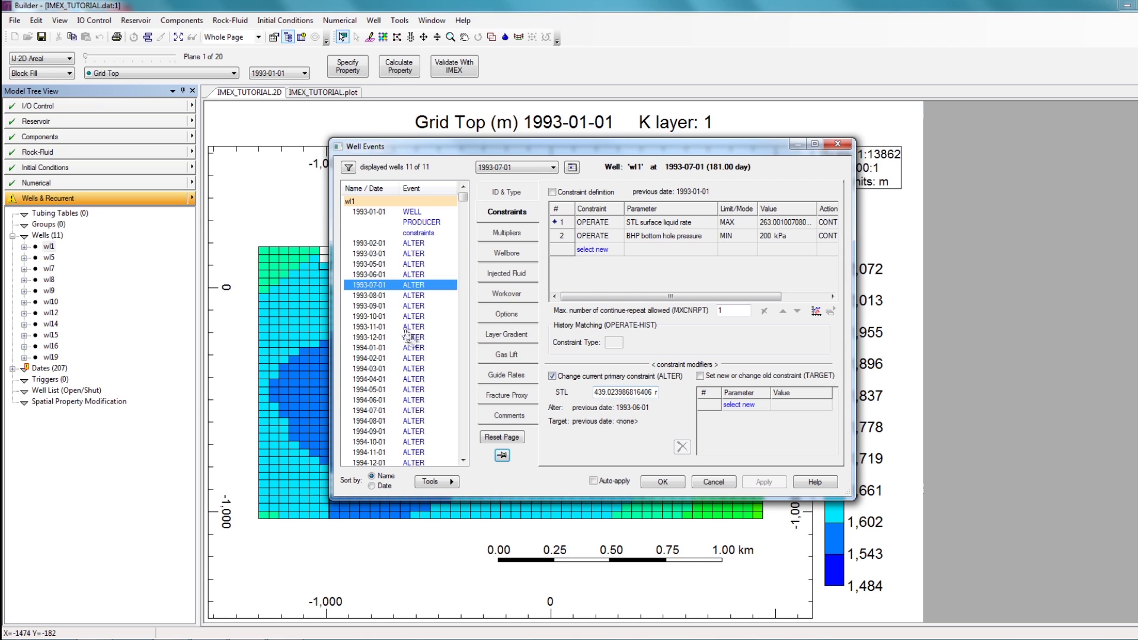
pyautogui.click(382, 295)
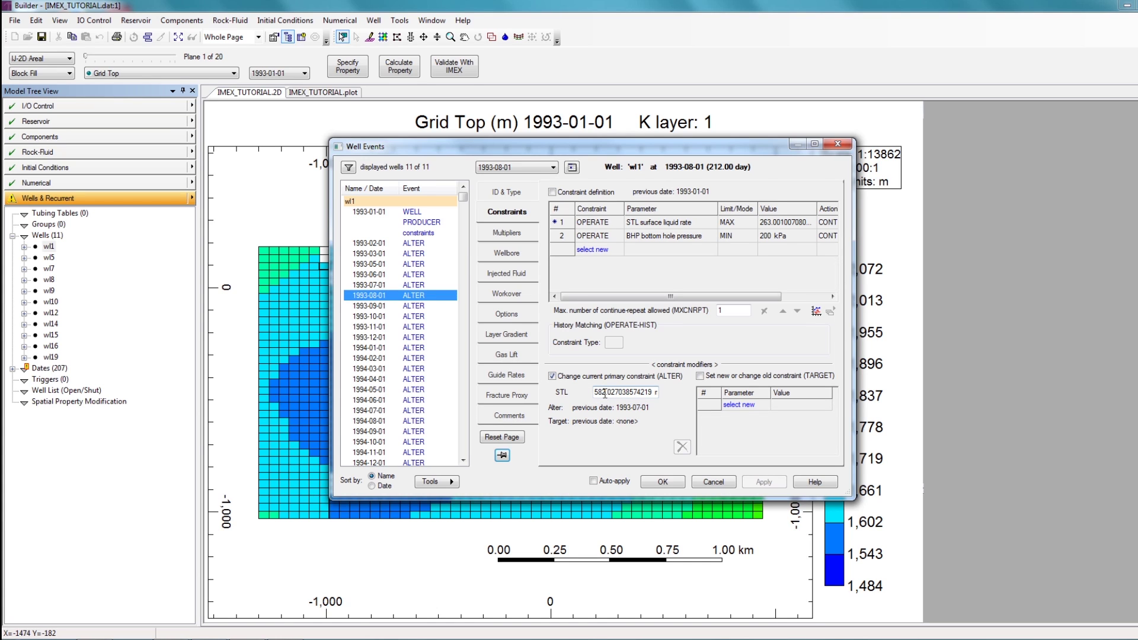
pyautogui.click(662, 480)
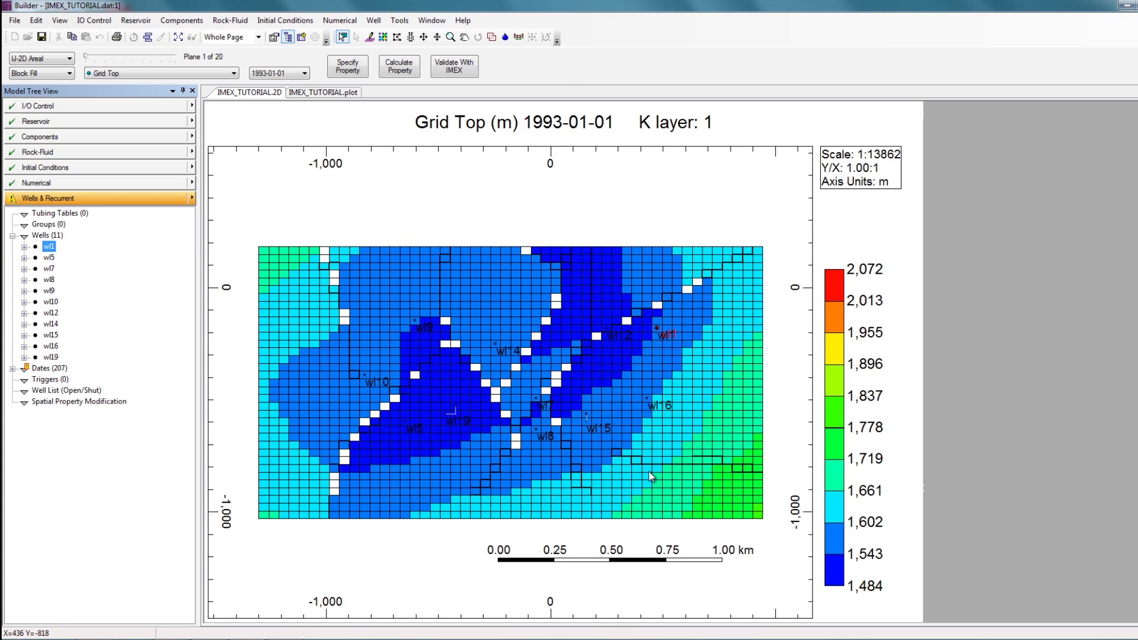